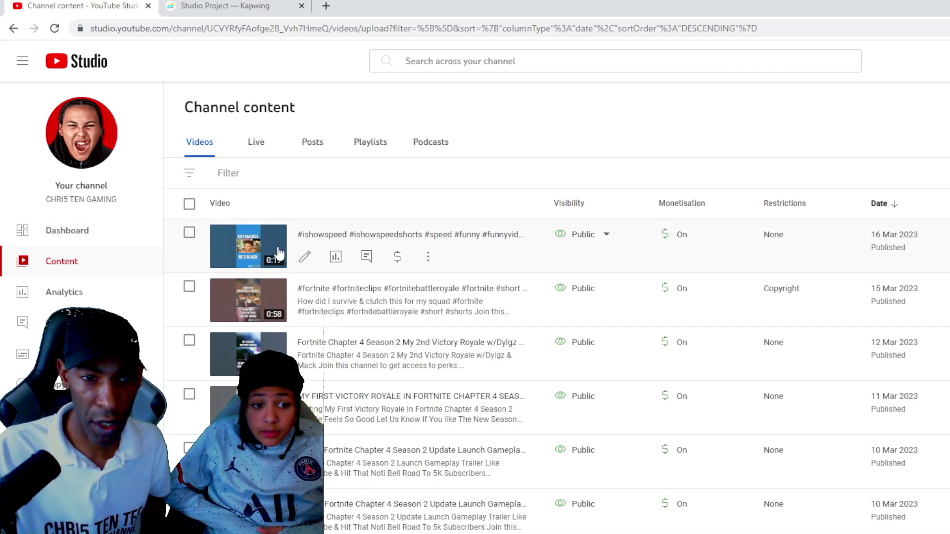
- Open the newest Short's details, return to the channel dashboard, and review the latest Short's performance
click(317, 236)
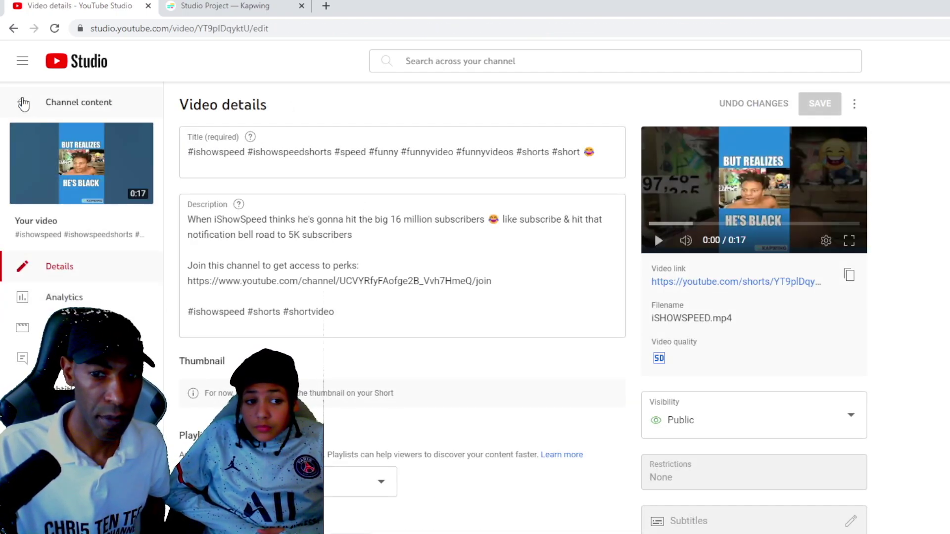
click(30, 102)
click(68, 229)
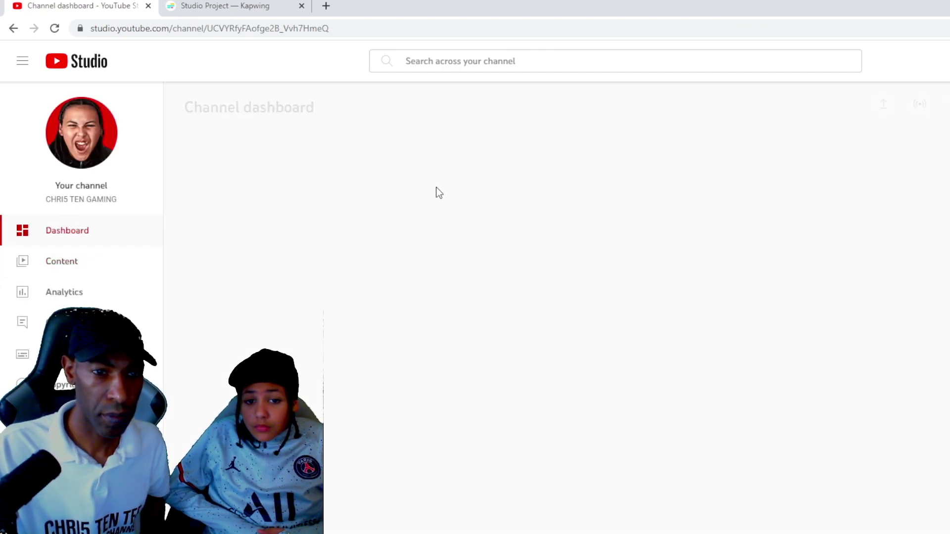
mouse_move(390, 403)
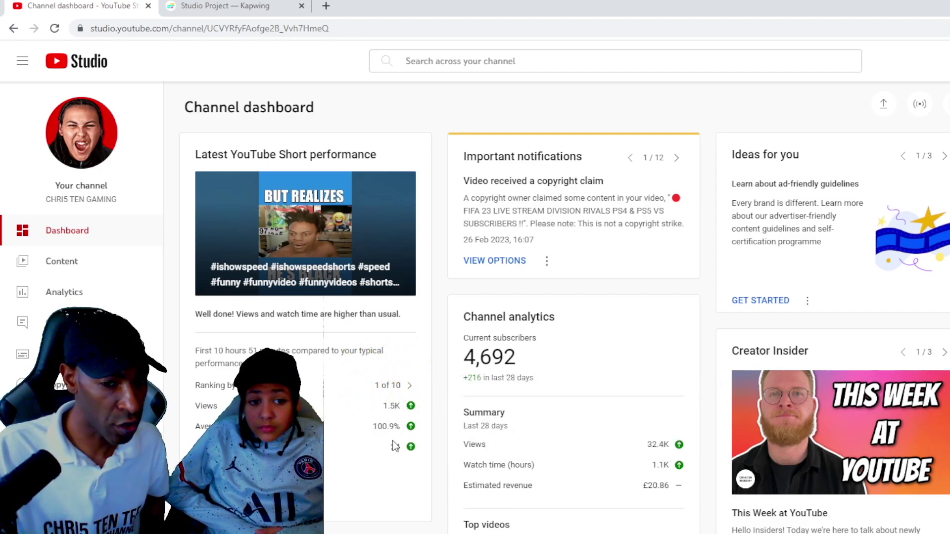
mouse_move(406, 452)
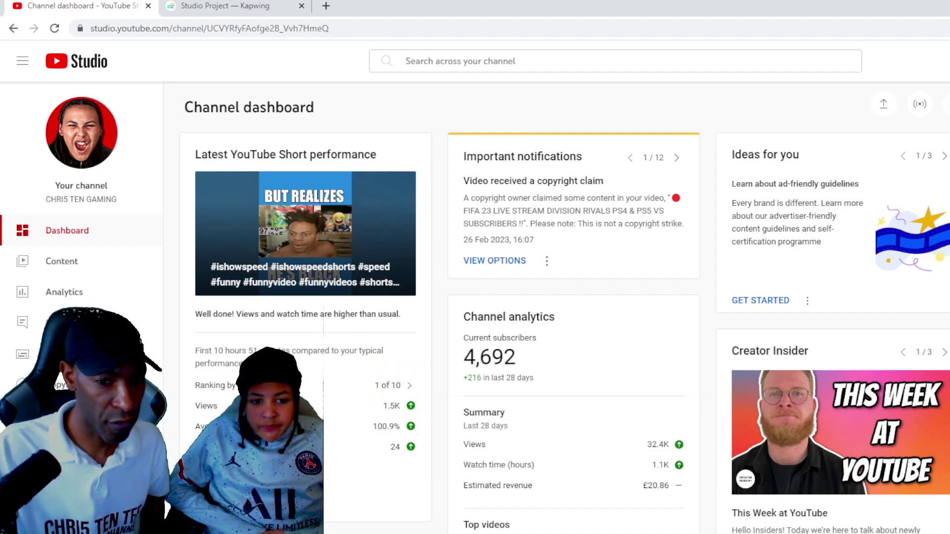
- Open the latest Short's video analytics and examine its views and subscriber change
click(235, 500)
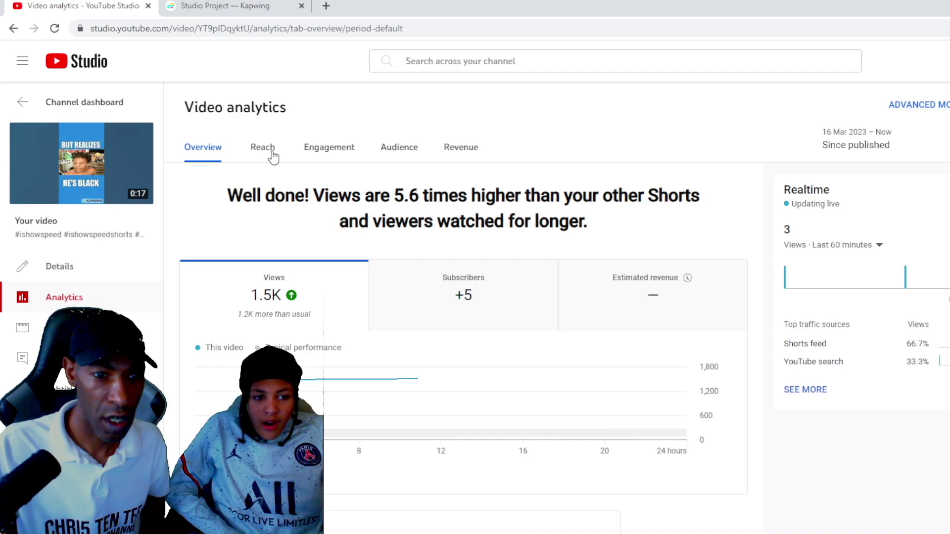
mouse_move(462, 306)
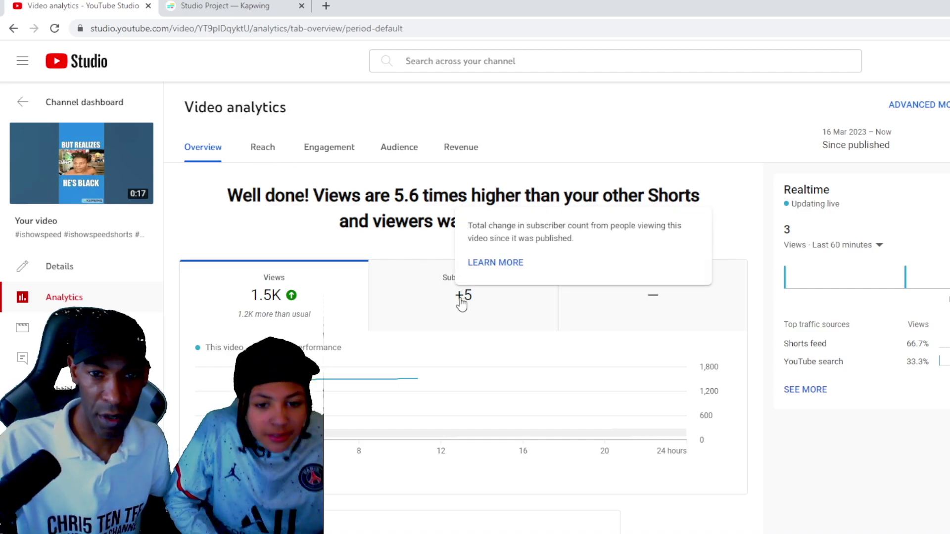
mouse_move(268, 312)
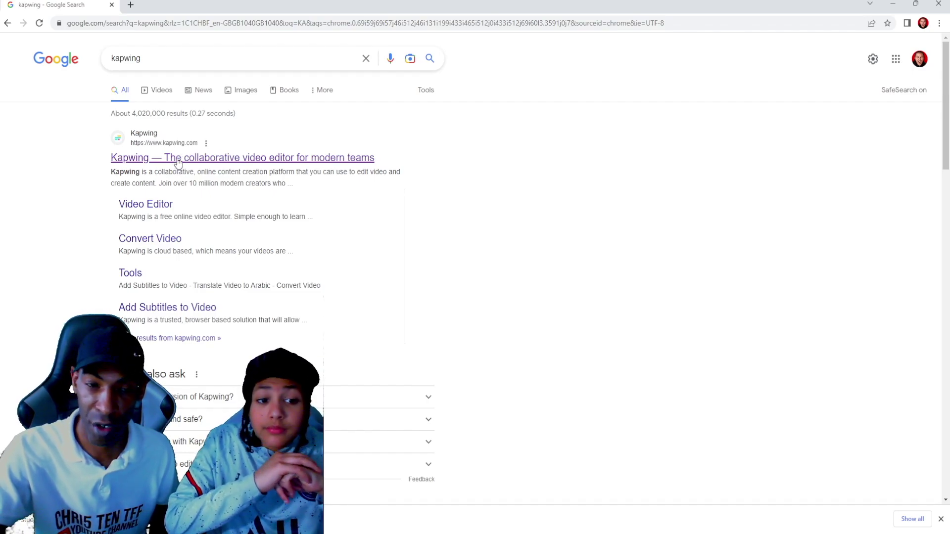
- Open Kapwing from the search results, create a new project, and upload the video My Movie 168
click(235, 159)
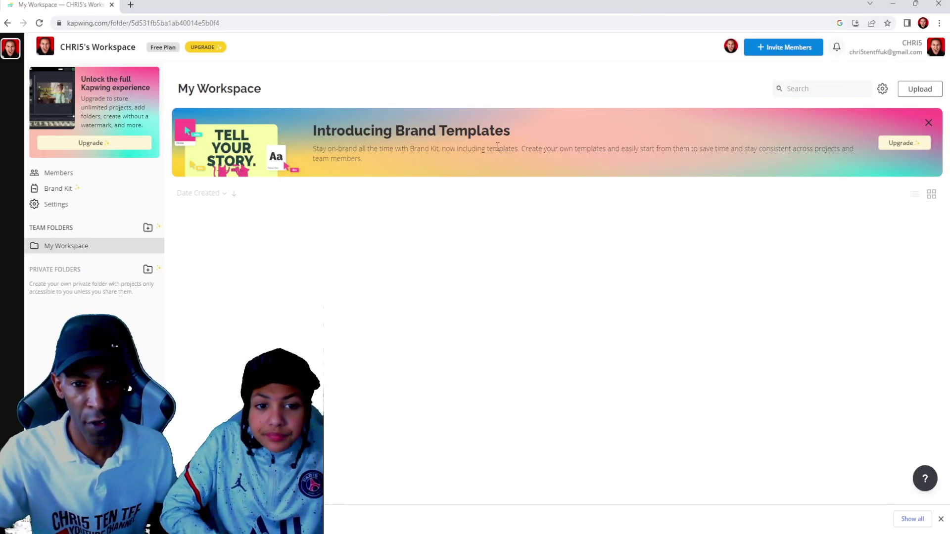
click(290, 264)
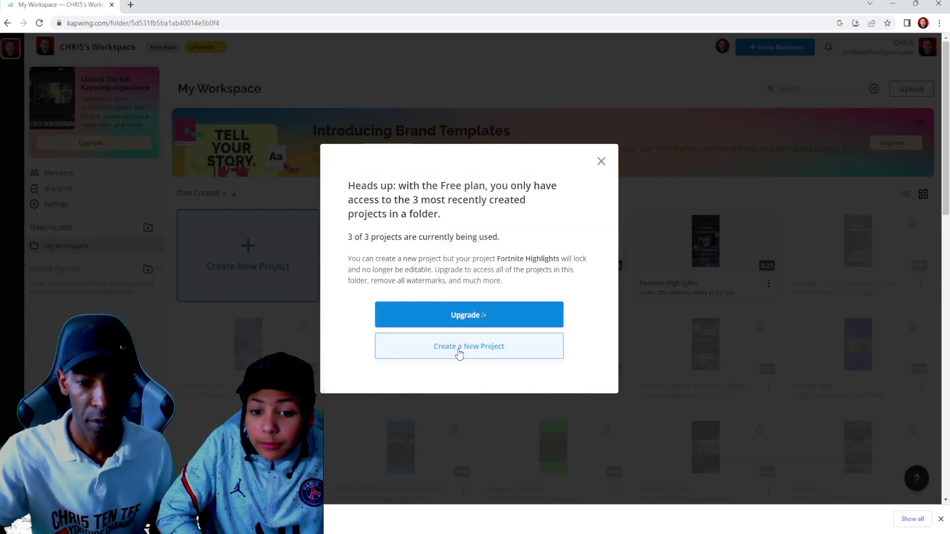
click(458, 352)
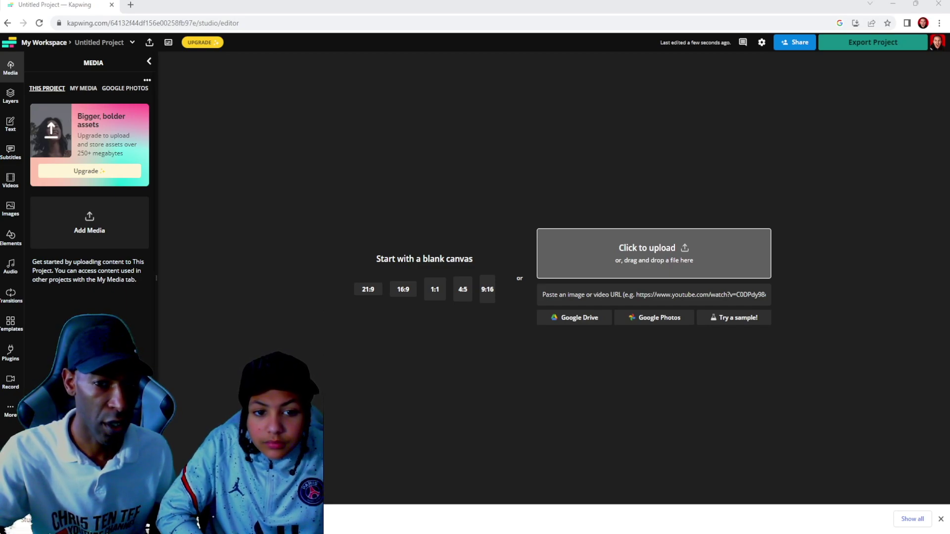
drag(654, 253, 643, 247)
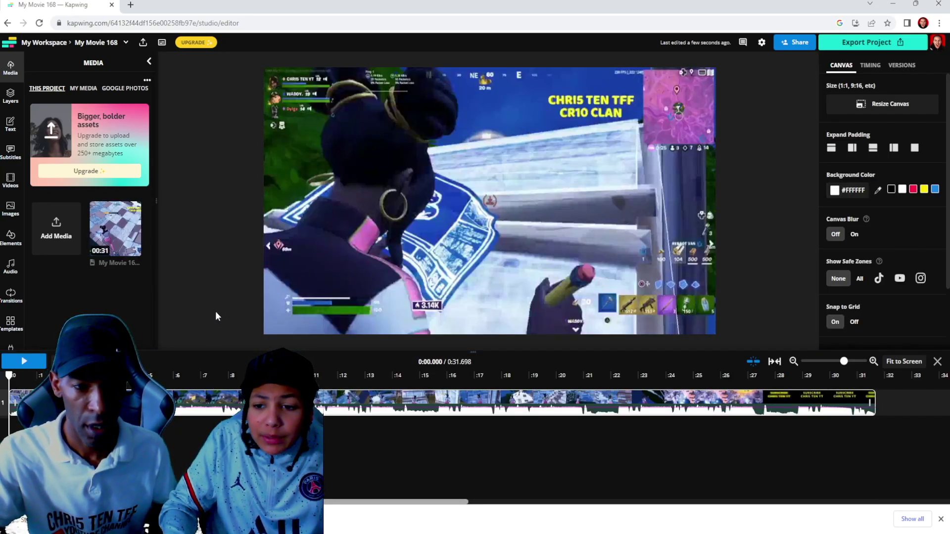
- Preview the uploaded gameplay clip, check its subscribe end screen, and return the playhead to the start
click(25, 362)
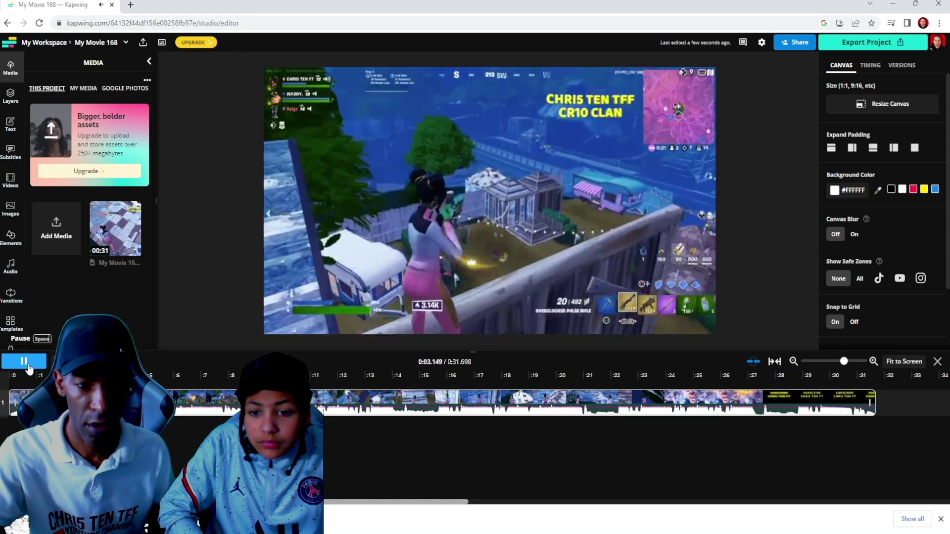
click(27, 365)
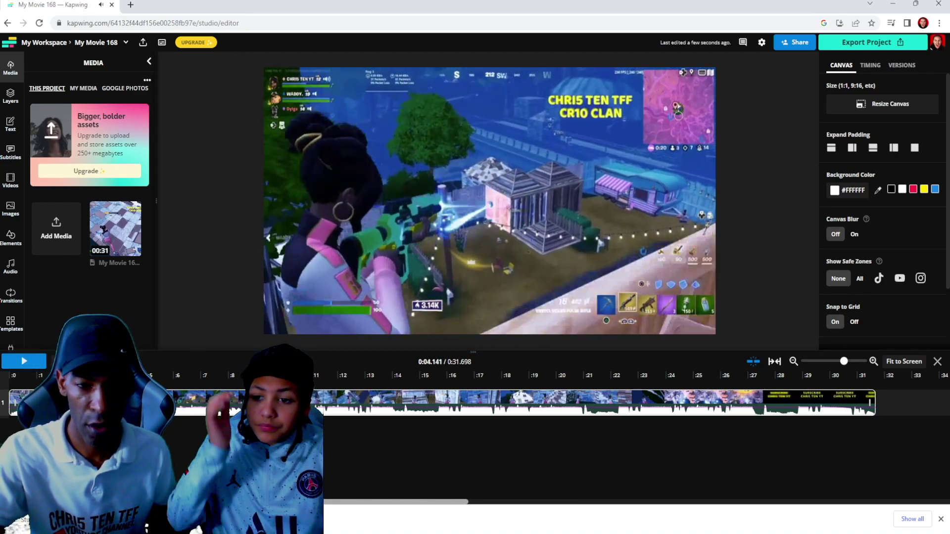
drag(477, 377, 907, 416)
click(656, 377)
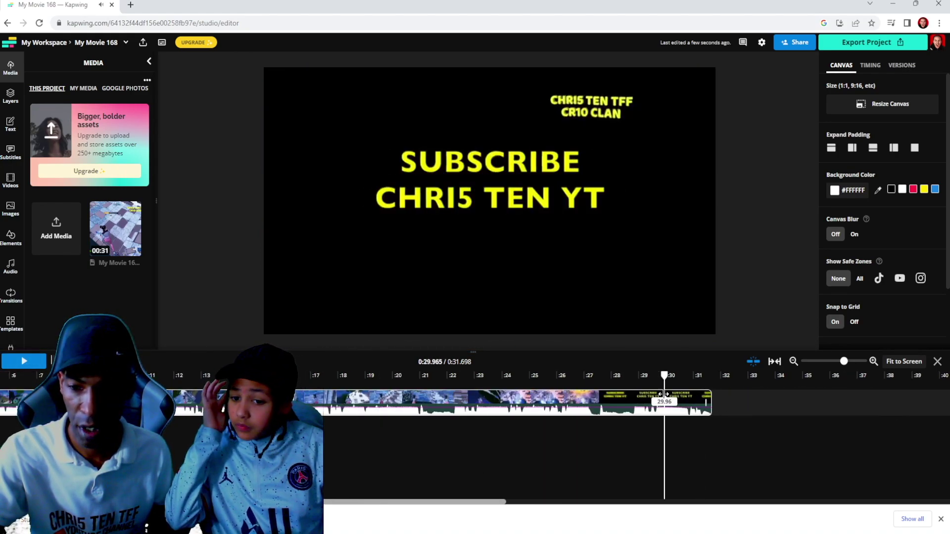
click(26, 363)
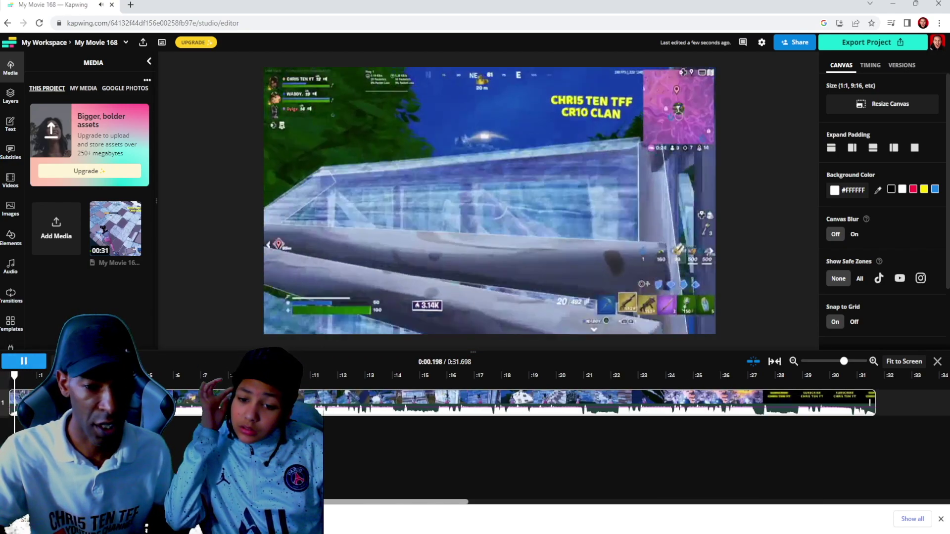
click(26, 363)
click(12, 375)
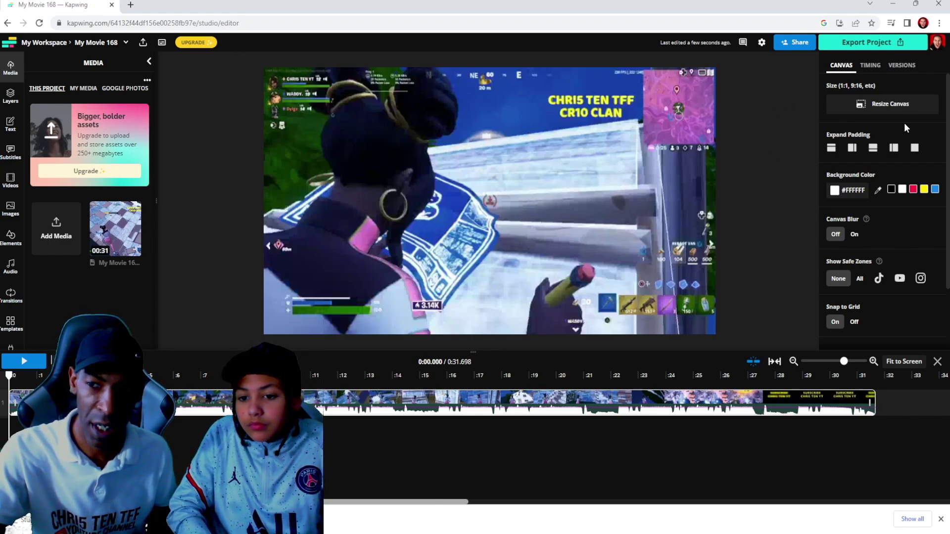
- Choose the YouTube Shorts 9:16 (720x1280) preset for resizing the canvas
click(876, 105)
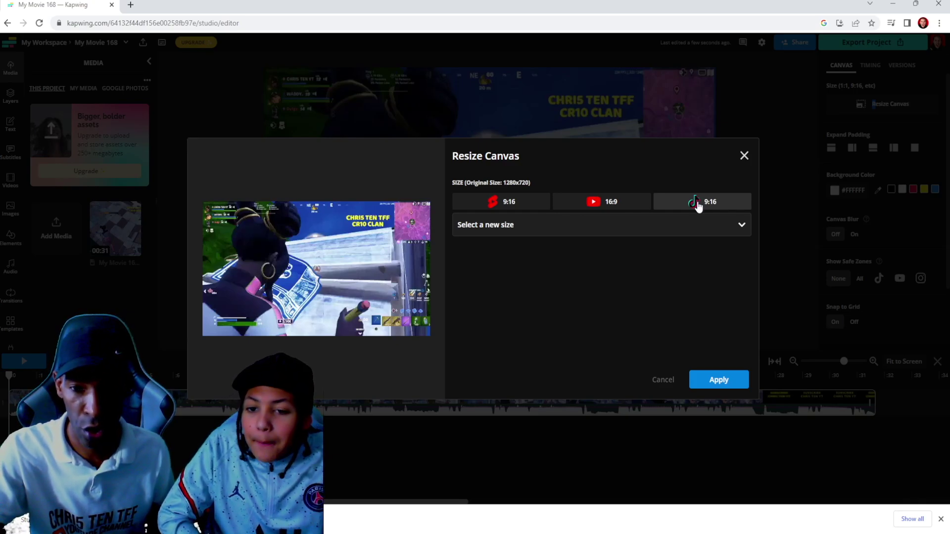
click(508, 204)
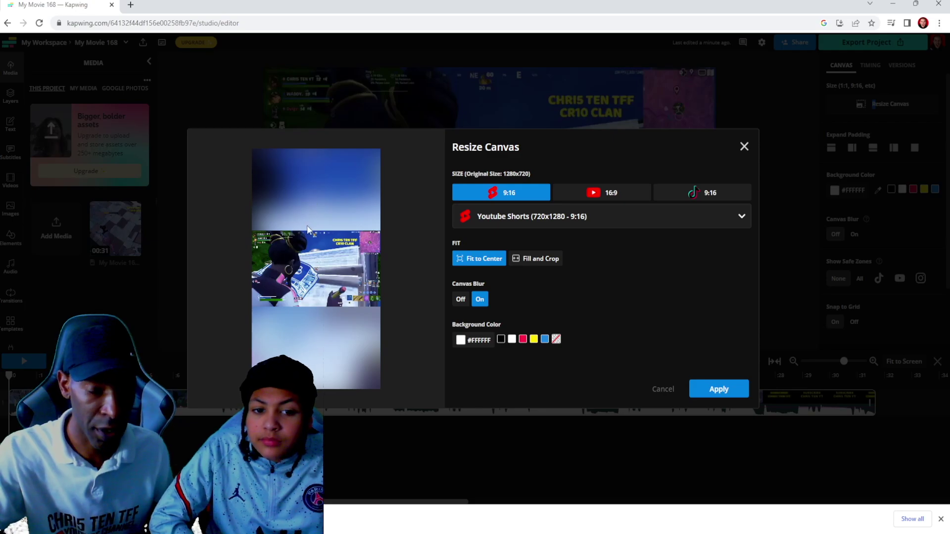
- Try black, white, pinkish red #FF1744 and yellow #FFEA00 as the canvas background color
click(501, 341)
click(513, 340)
click(524, 340)
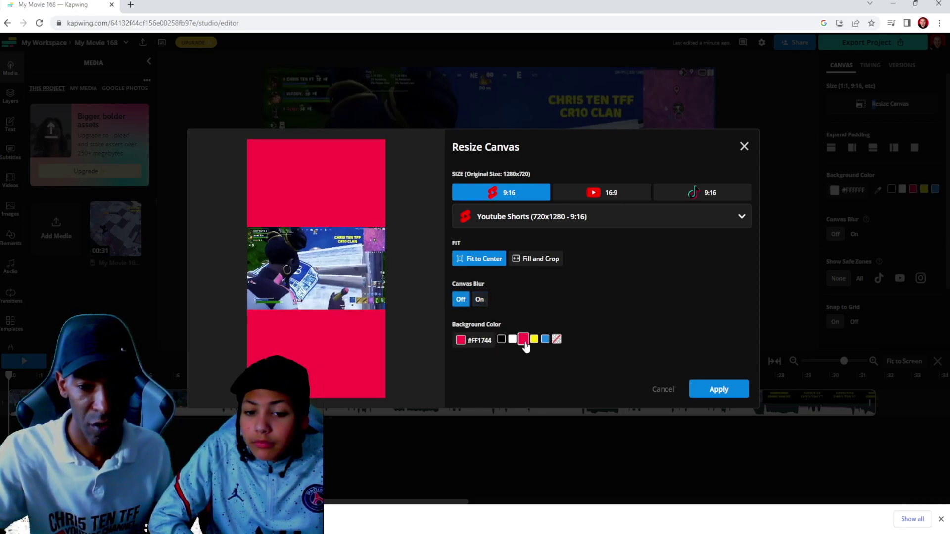
click(534, 340)
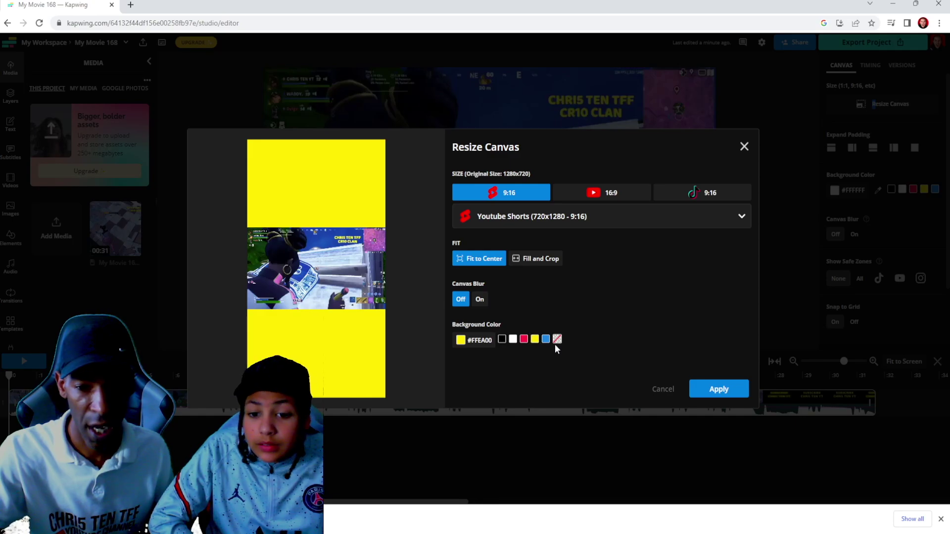
- Set the canvas background color to red #FF0000 and apply the canvas resize
click(464, 340)
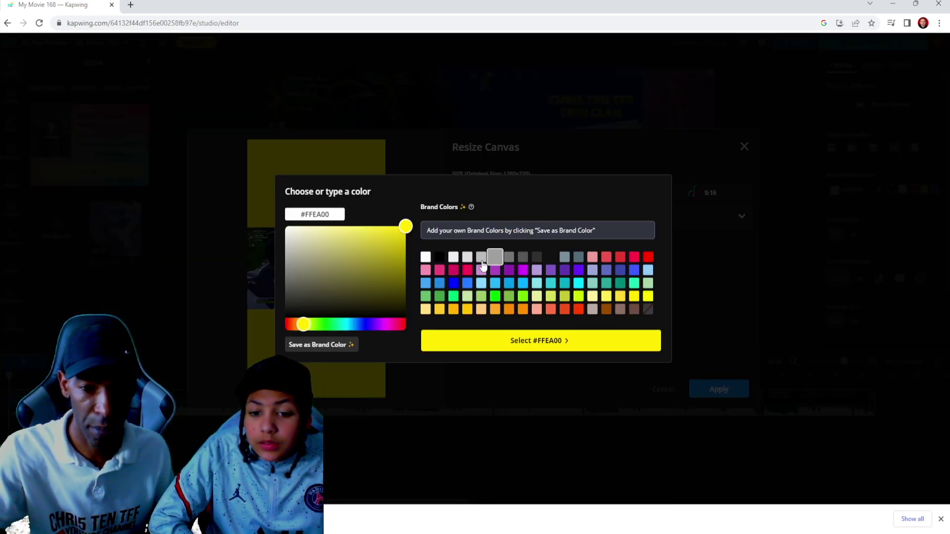
click(647, 257)
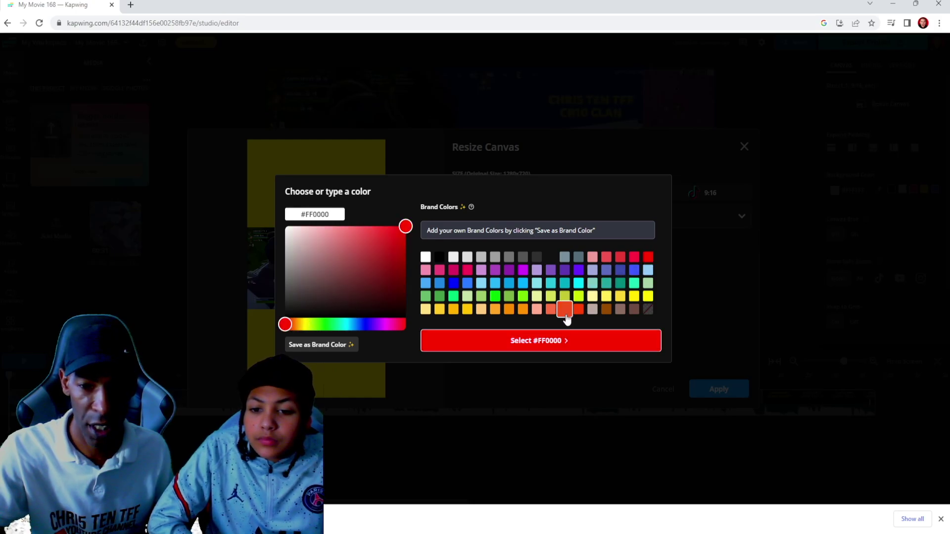
click(577, 340)
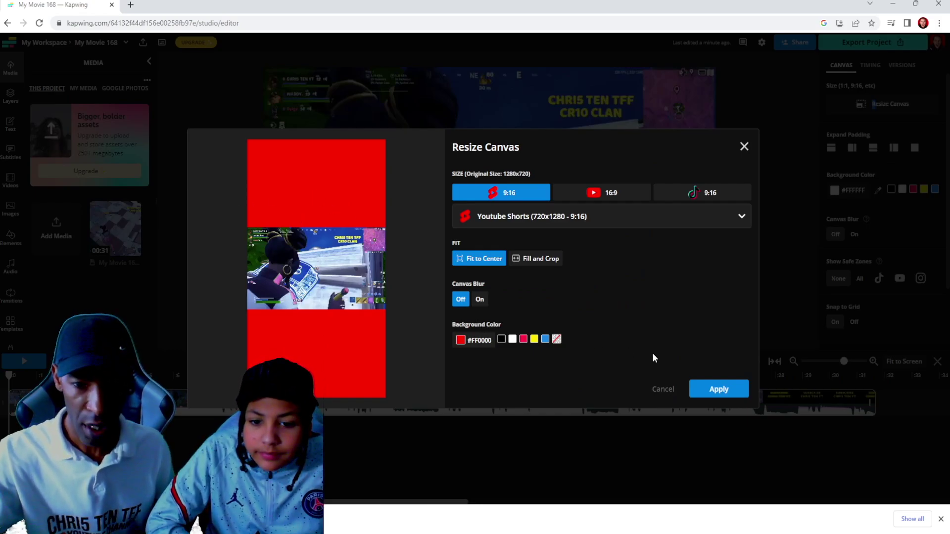
click(718, 390)
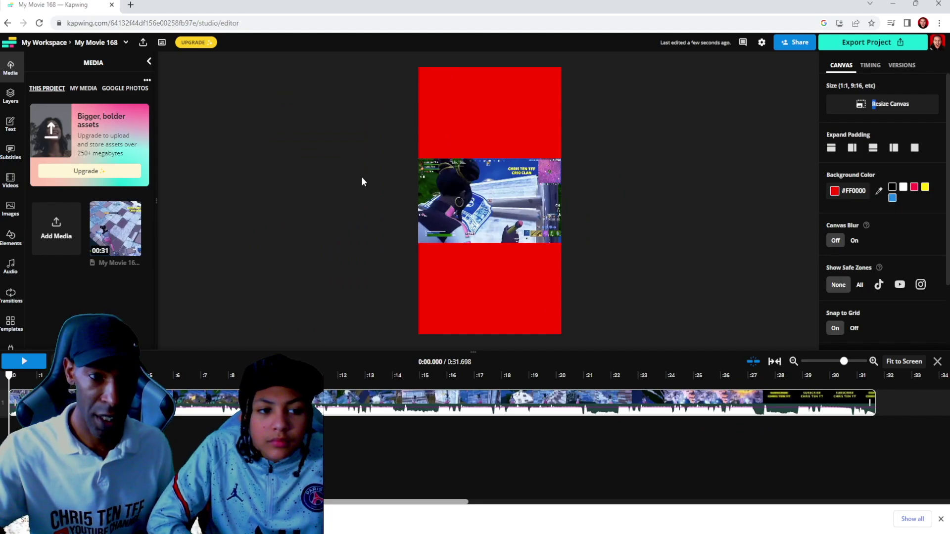
- Add a Meme Text caption reading "FORTNITE CHAPTER SEASON 2" on the red area just above the video
click(11, 126)
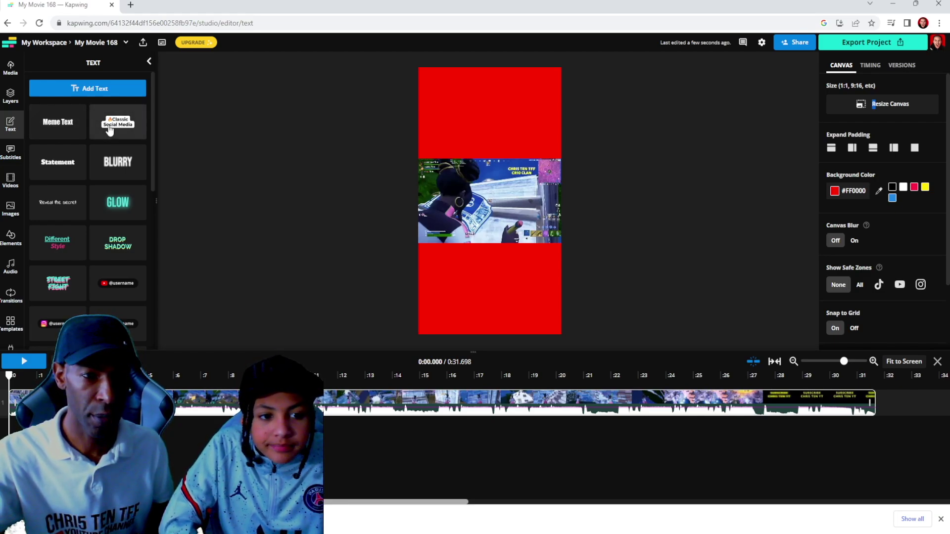
drag(476, 205, 484, 136)
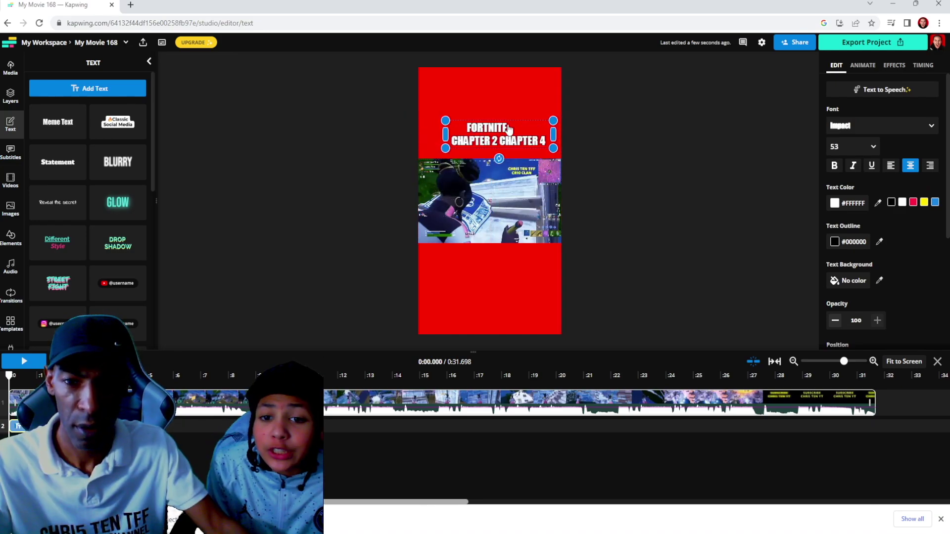
key(BackSpace)
key(BackSpace)
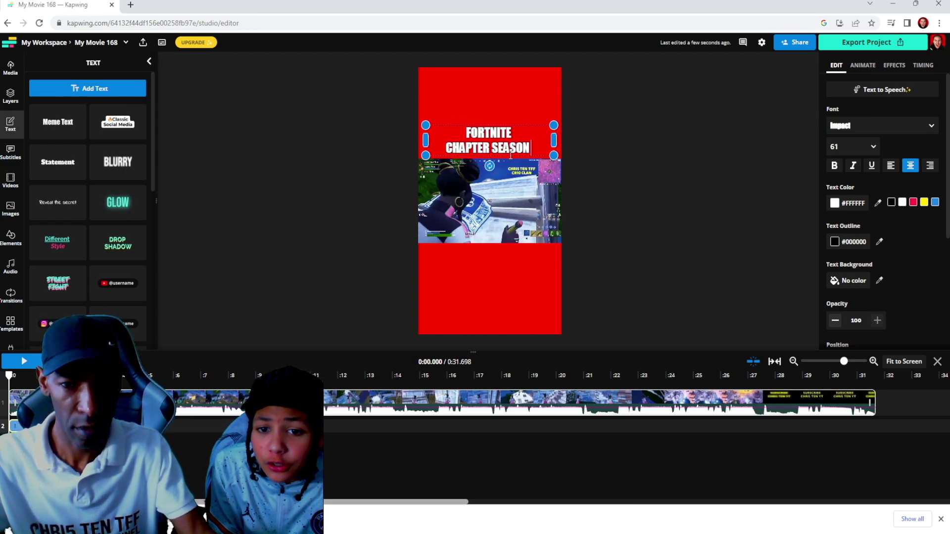
text(2)
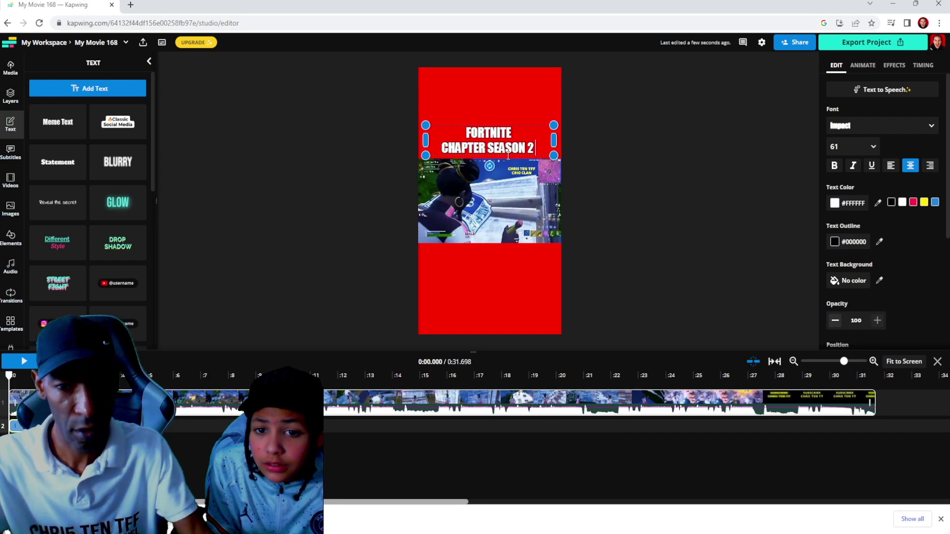
click(571, 158)
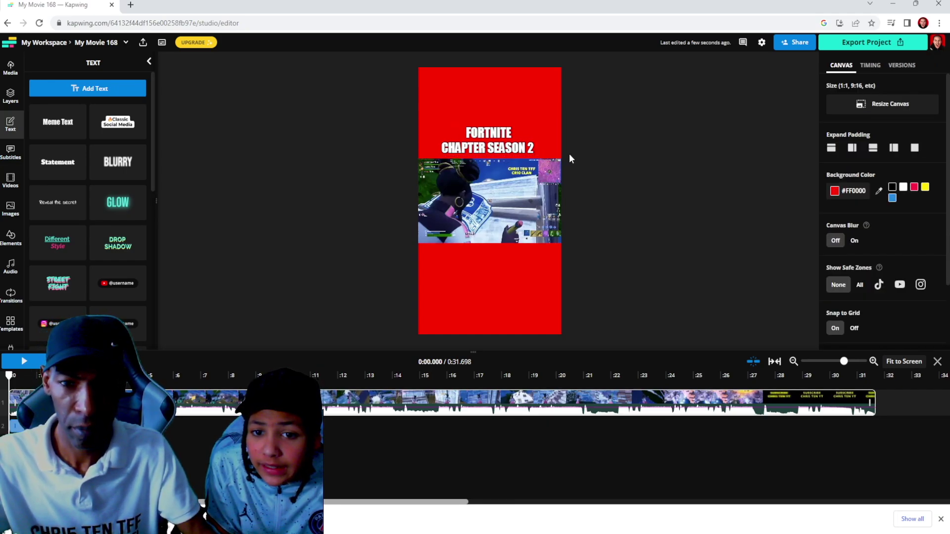
click(58, 130)
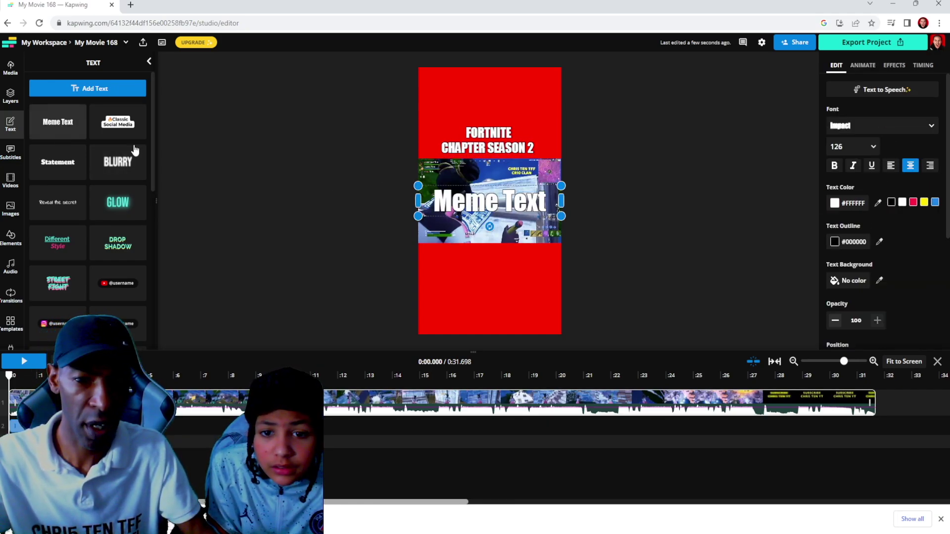
drag(446, 210, 521, 265)
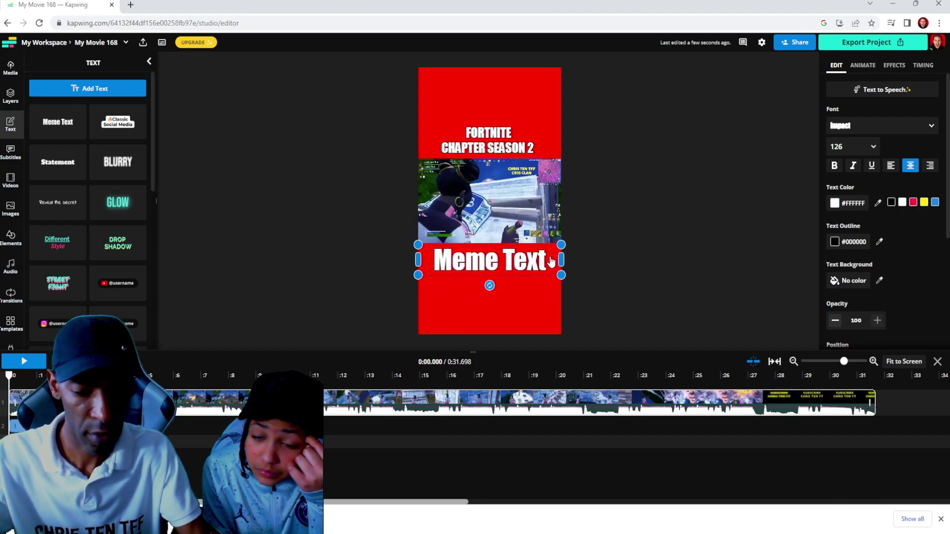
key(Delete)
- Add a Meme Text caption reading "MY FIRST VICTORY ROYALE" on the red area below the video
click(74, 133)
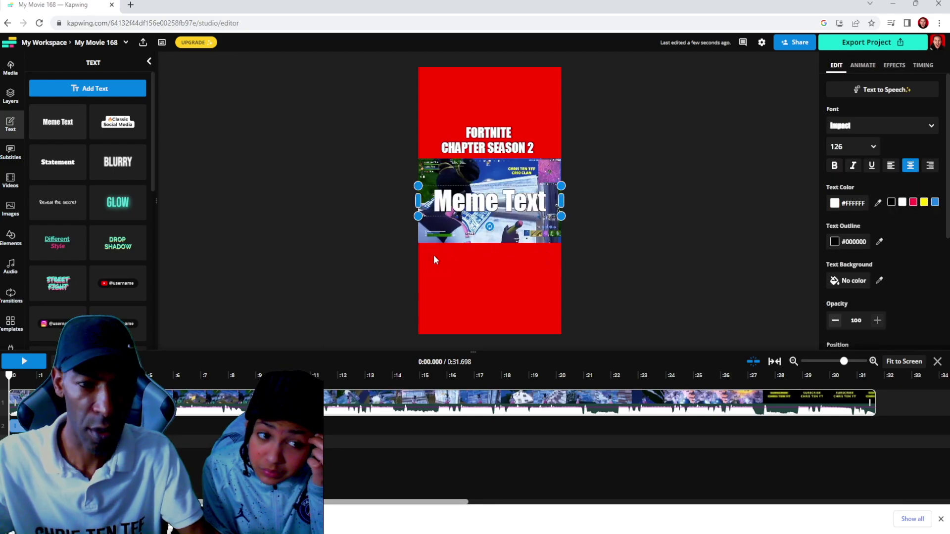
drag(494, 227, 495, 292)
double_click(520, 263)
text(MY FIRST VI)
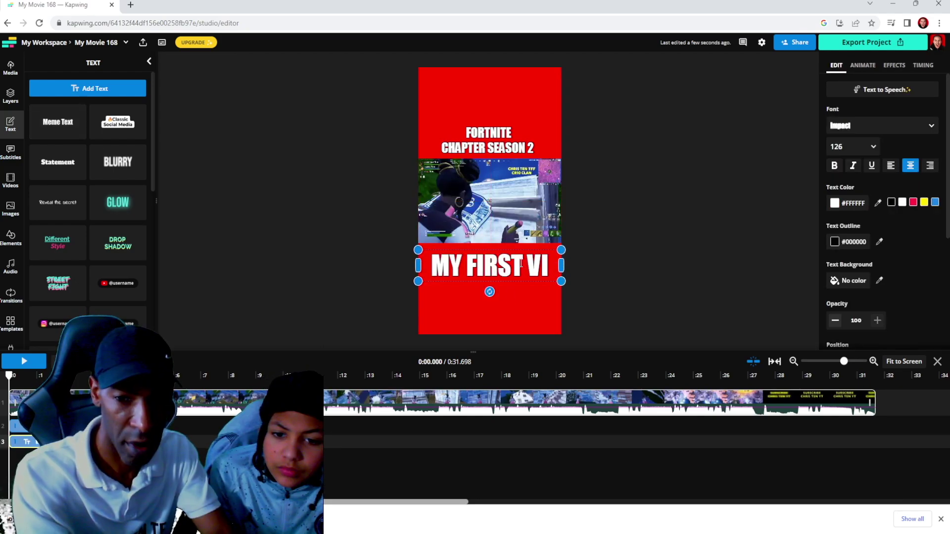
text(CTORY RO)
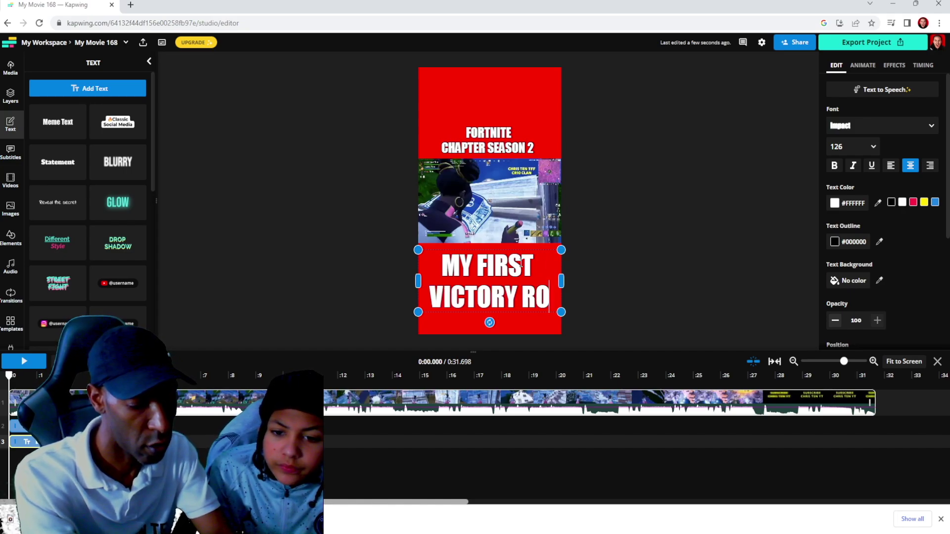
text(YALE)
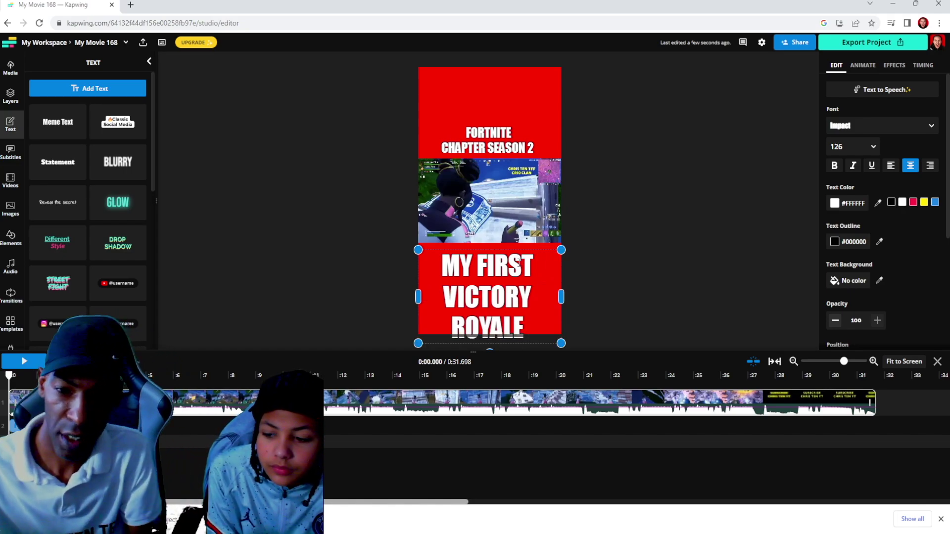
- Shrink the lower caption to font size 73, break it into "MY FIRST" and "VICTORY ROYALE", and place it just below the video
drag(561, 249, 502, 288)
drag(499, 322, 562, 307)
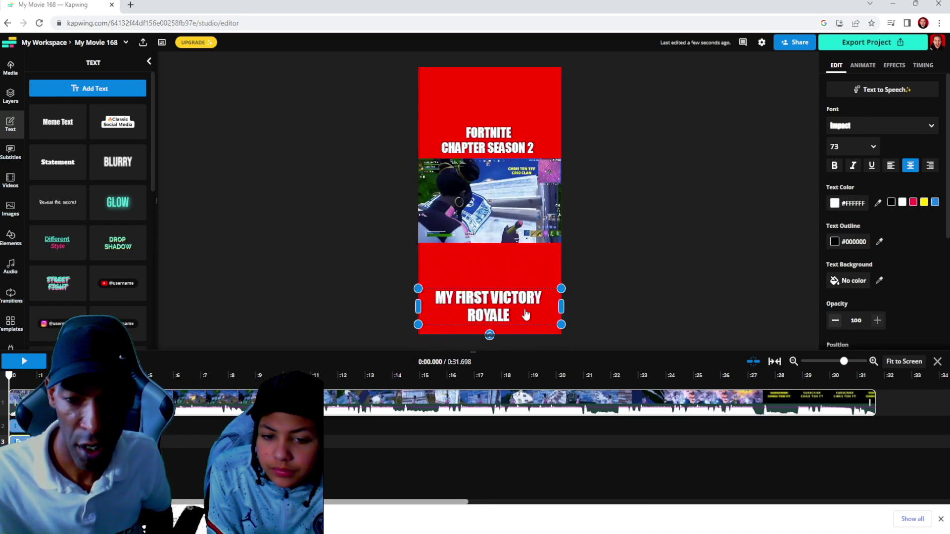
click(493, 298)
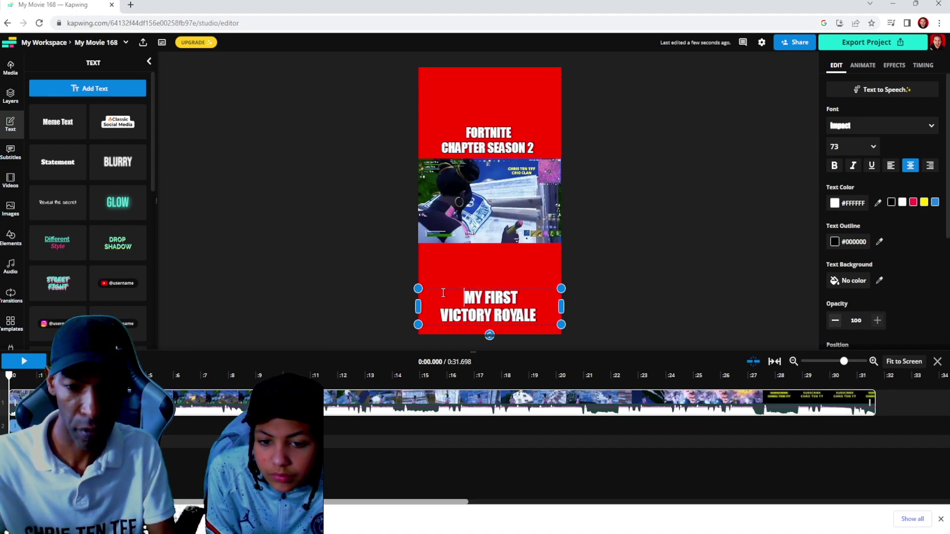
click(541, 258)
drag(502, 308, 501, 269)
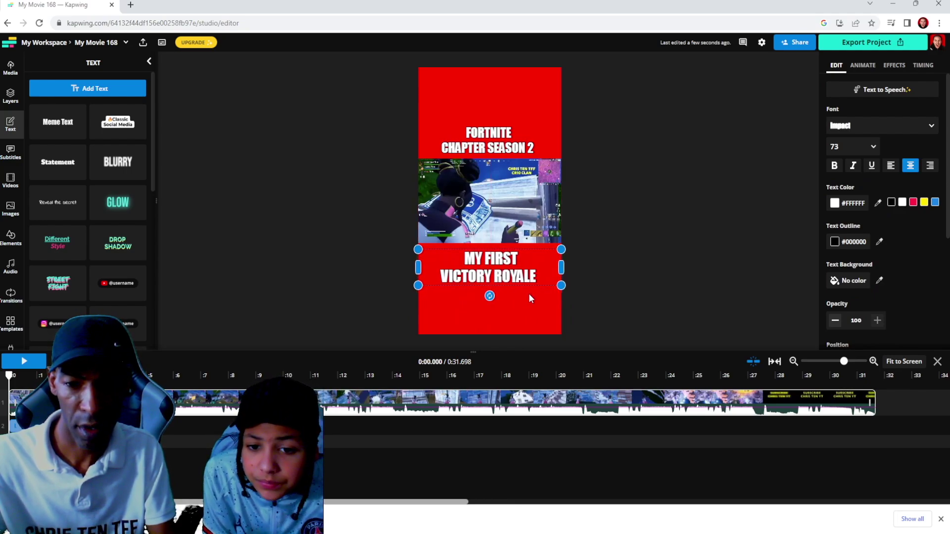
- Reduce the "MY FIRST VICTORY ROYALE" caption to font size 63 and center it in the red area below the video
drag(561, 286, 512, 275)
click(616, 257)
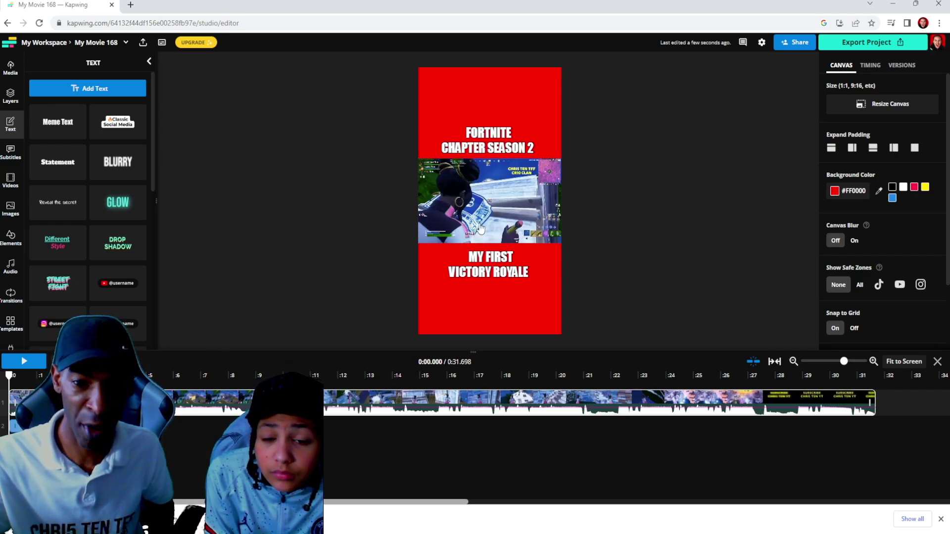
click(476, 270)
drag(429, 282, 425, 282)
click(313, 263)
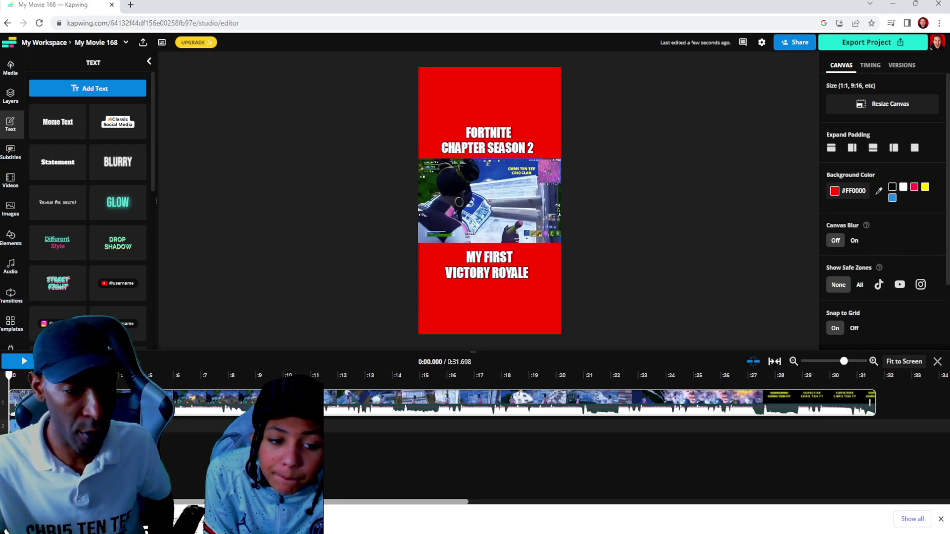
- Extend both caption layers on the timeline so they end together at about 14 seconds
drag(316, 427, 387, 433)
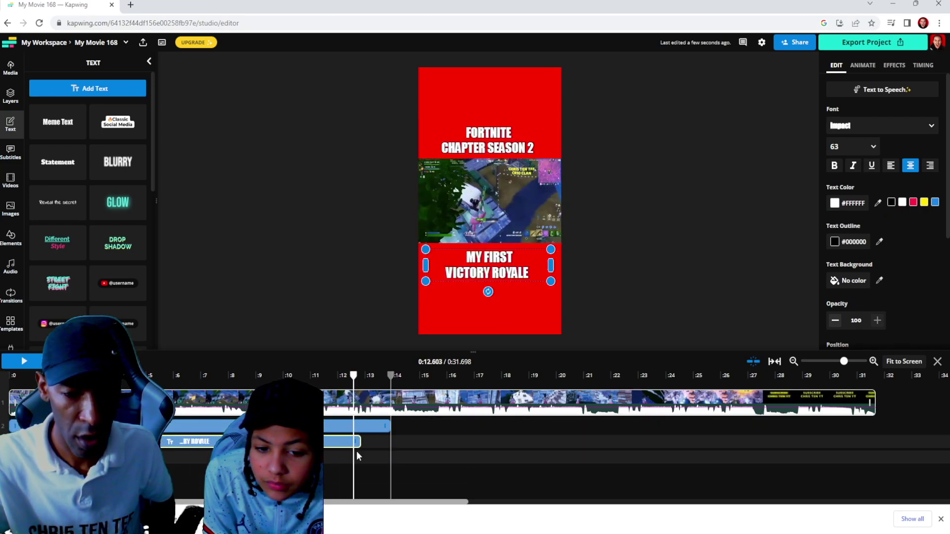
drag(356, 450, 380, 450)
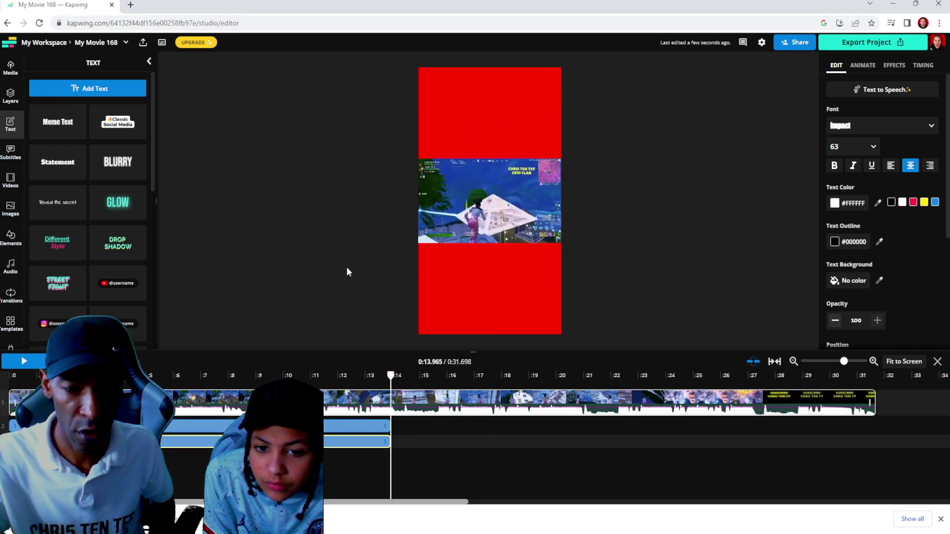
- Add a YouTube username badge at about 14 seconds and place it on the red area just above the video
click(117, 291)
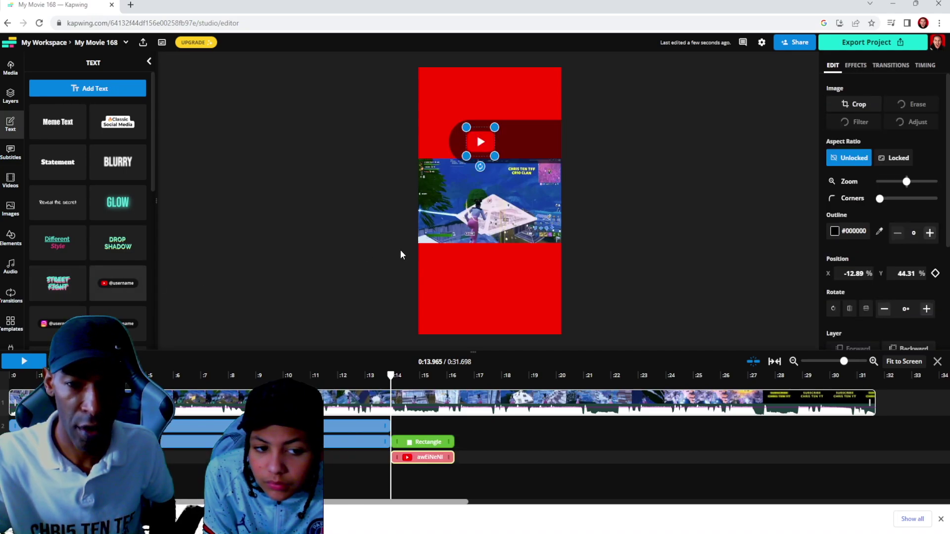
drag(475, 203, 475, 140)
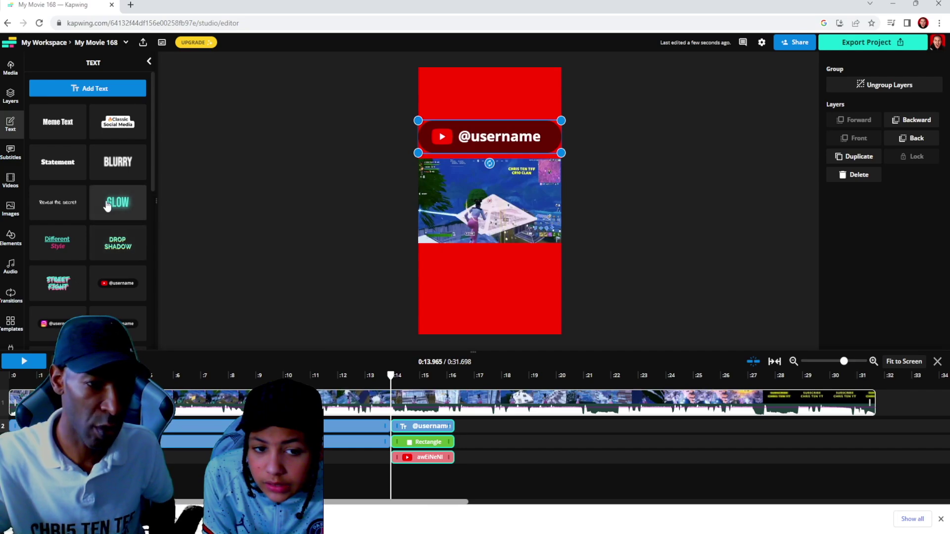
drag(152, 175, 150, 211)
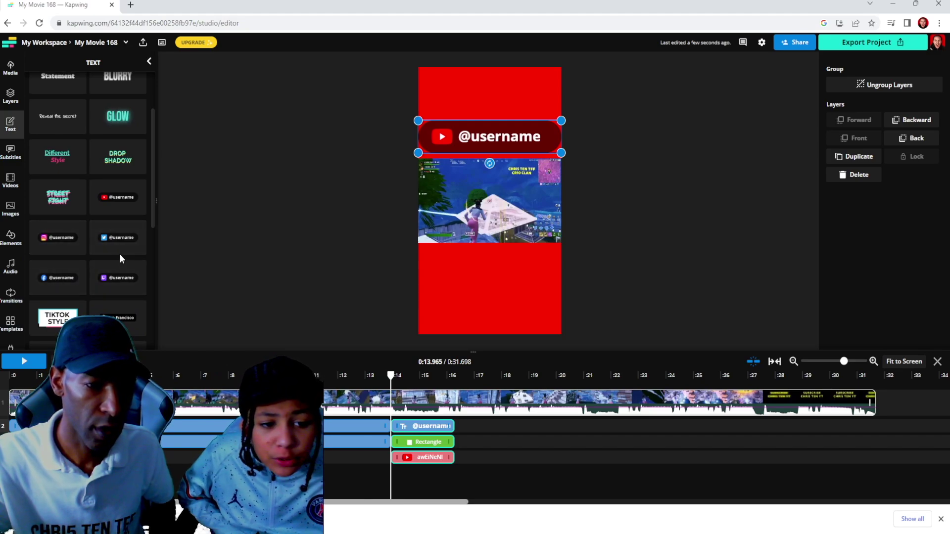
mouse_move(157, 223)
mouse_down()
mouse_move(143, 256)
mouse_move(144, 331)
mouse_move(139, 147)
mouse_up()
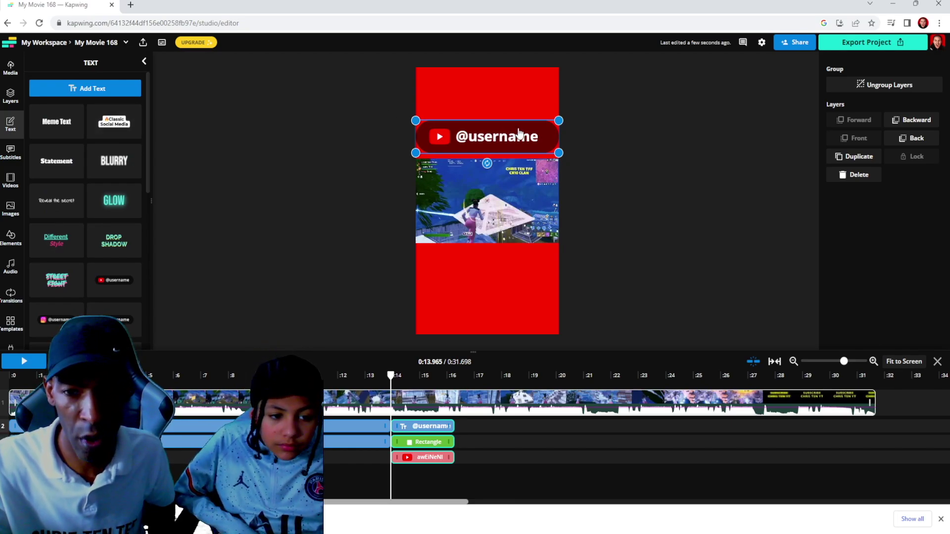
click(533, 141)
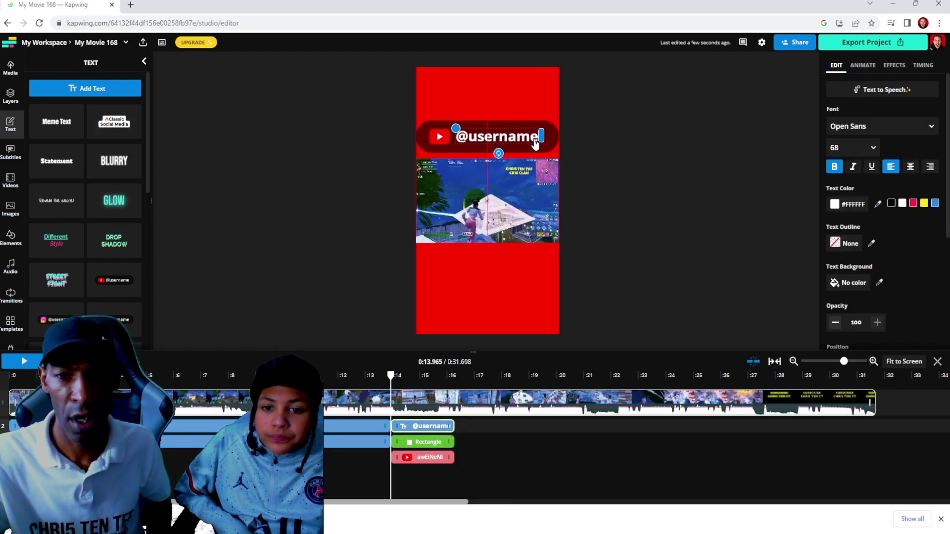
double_click(534, 141)
key(BackSpace)
key(BackSpace)
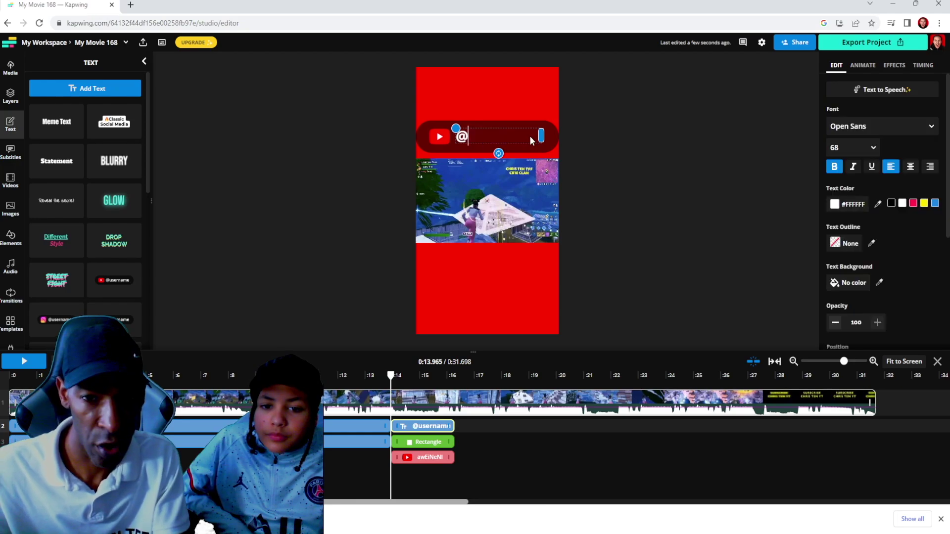
text(SUB)
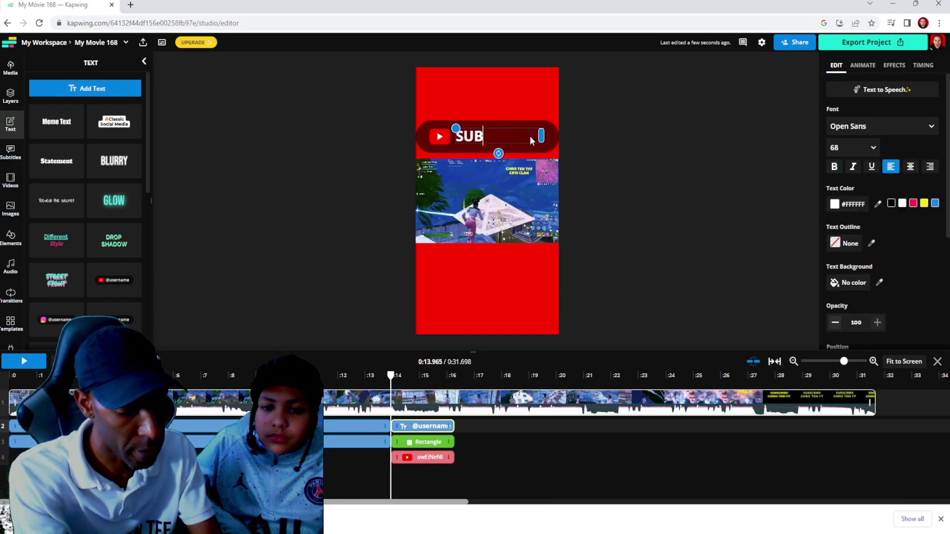
text(SCRIBE)
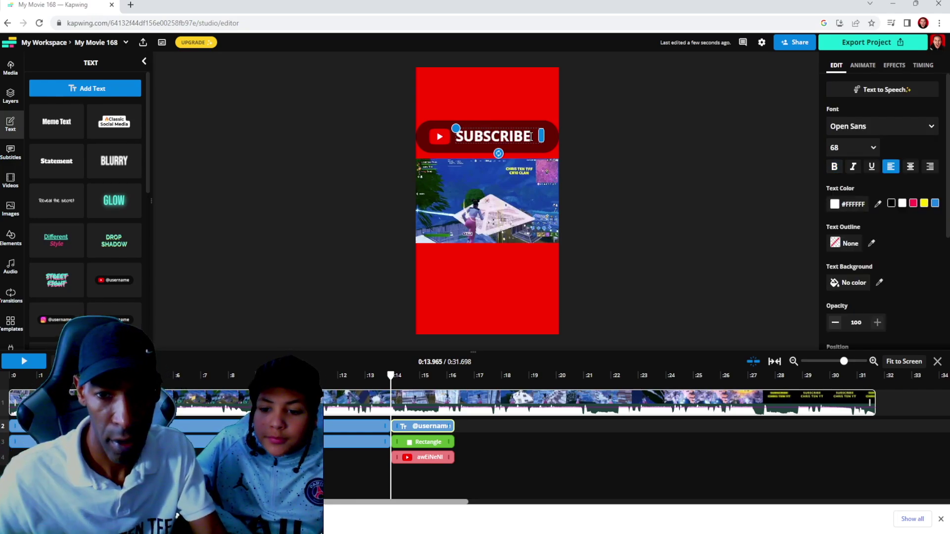
key(Escape)
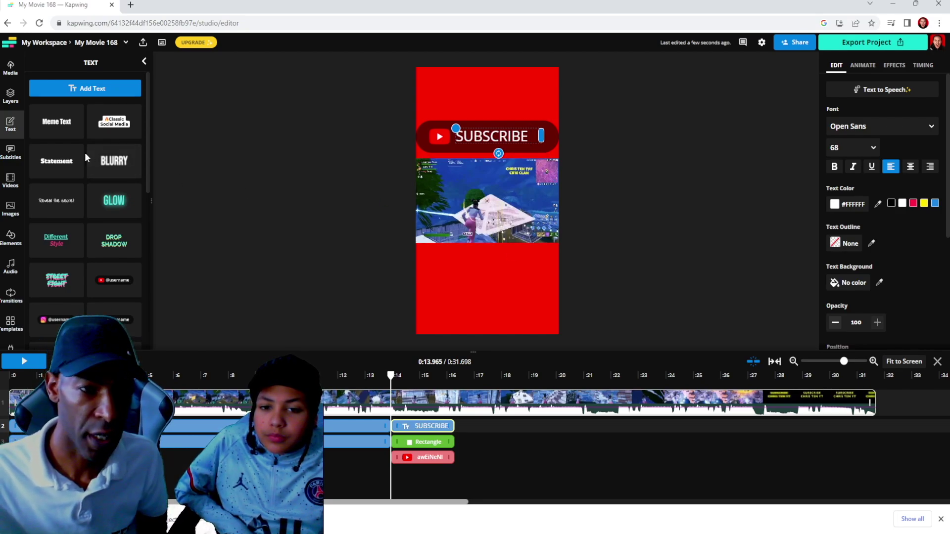
- Add a second YouTube username badge below the video, replace its text with the channel name, and widen the text box to fit one line
click(105, 286)
drag(449, 199, 453, 269)
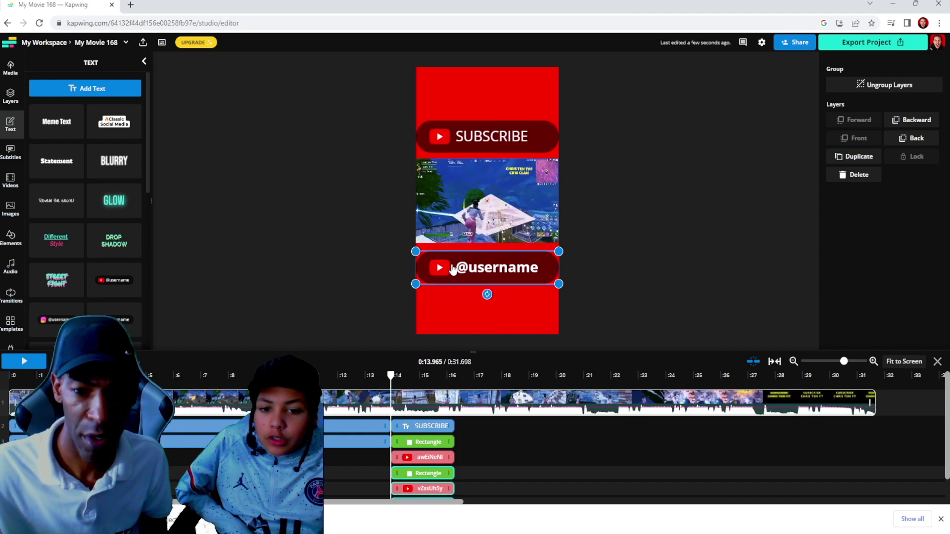
double_click(523, 268)
double_click(532, 269)
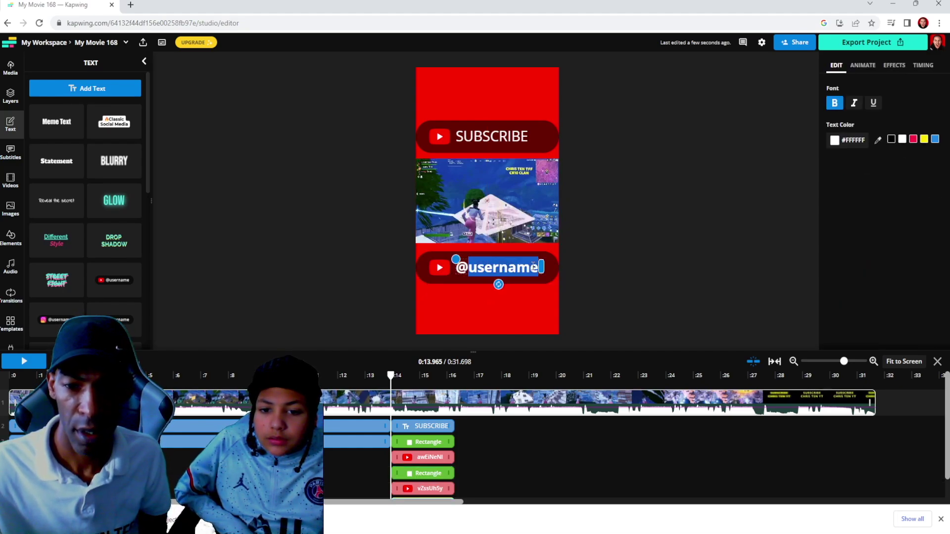
key(BackSpace)
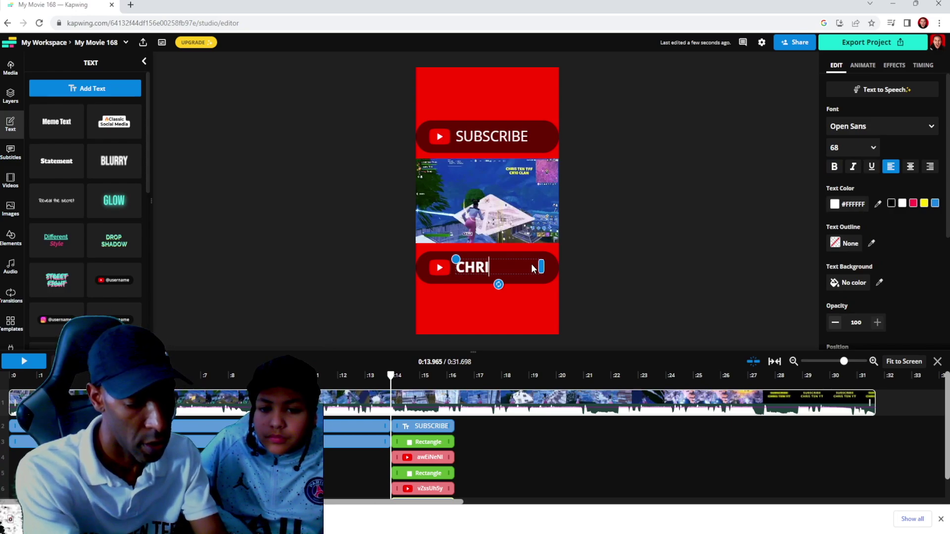
text(CHRIS TEN T)
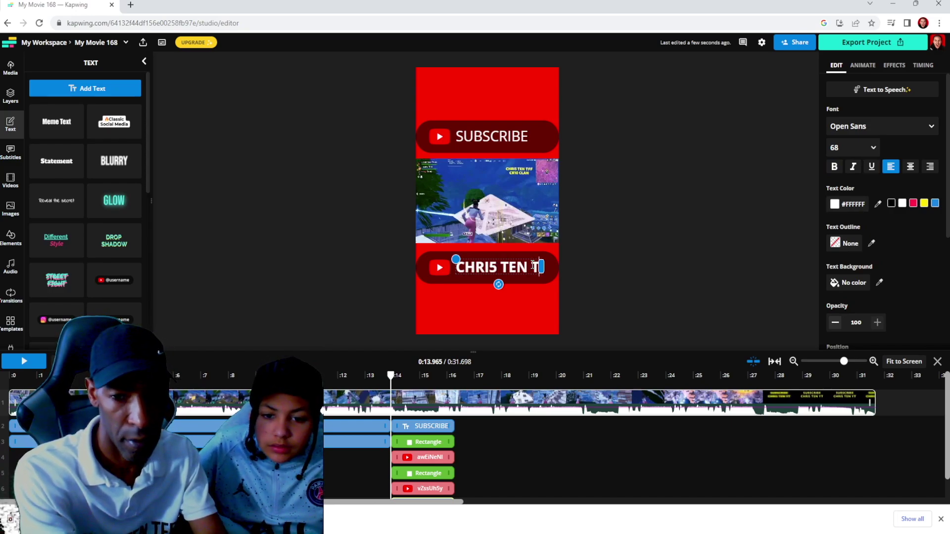
text(GF)
key(BackSpace)
text(FF)
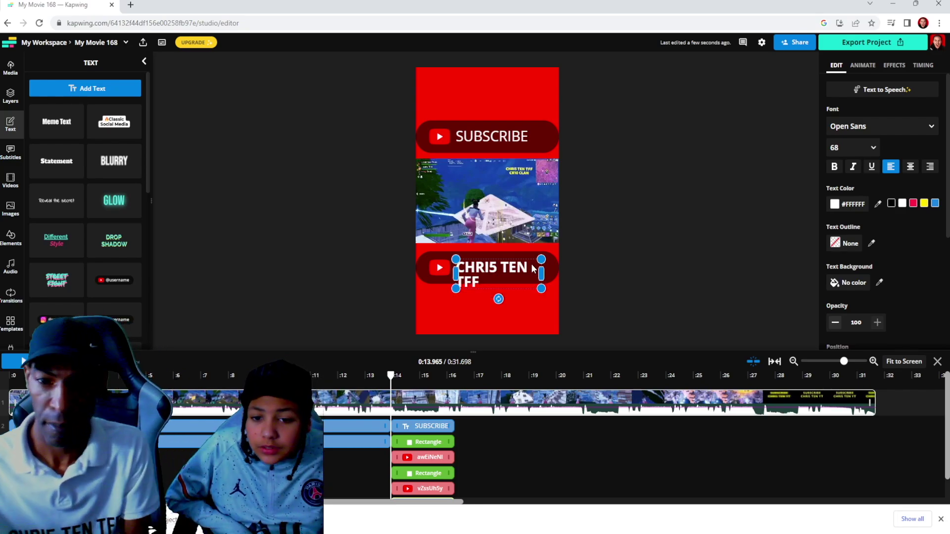
drag(542, 274, 562, 282)
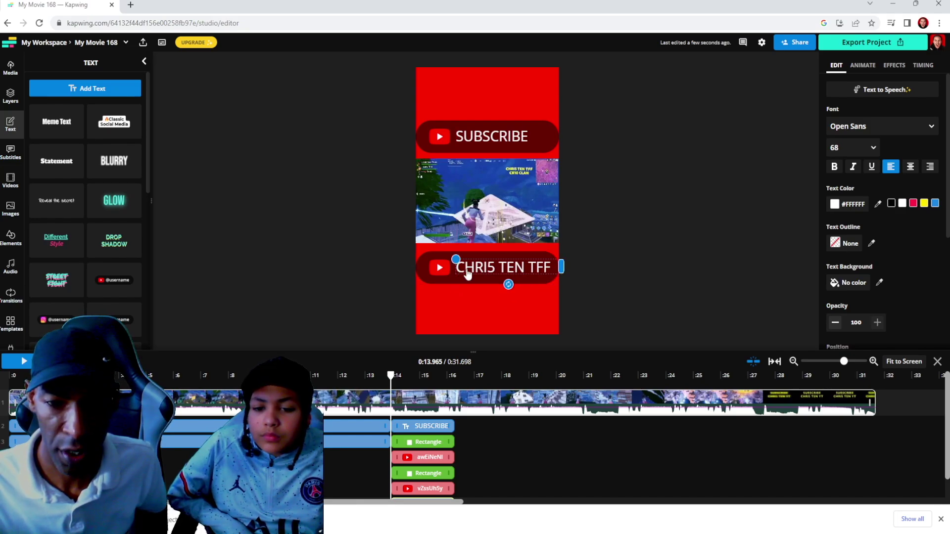
click(333, 274)
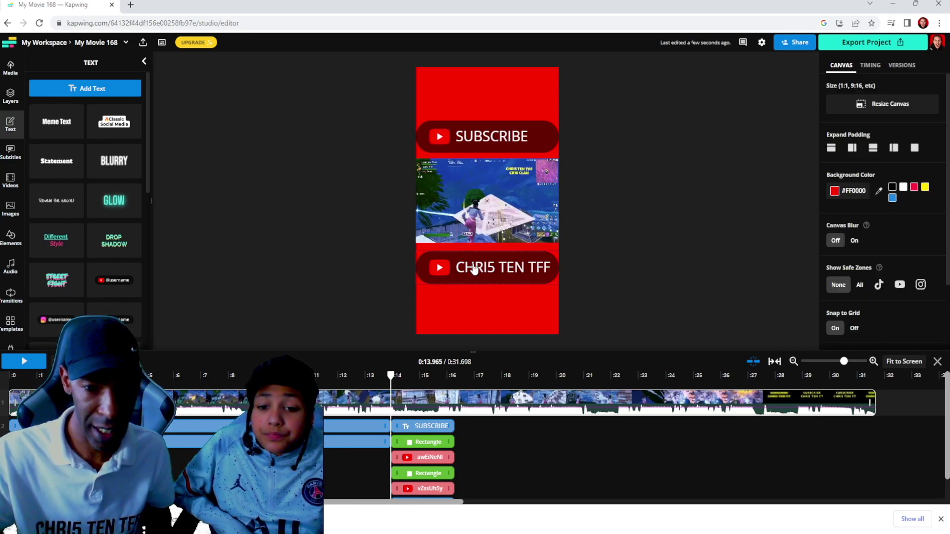
- Extend the layers of the SUBSCRIBE badge and the channel-name badge to the end of the video at 0:31.698
drag(451, 429, 875, 432)
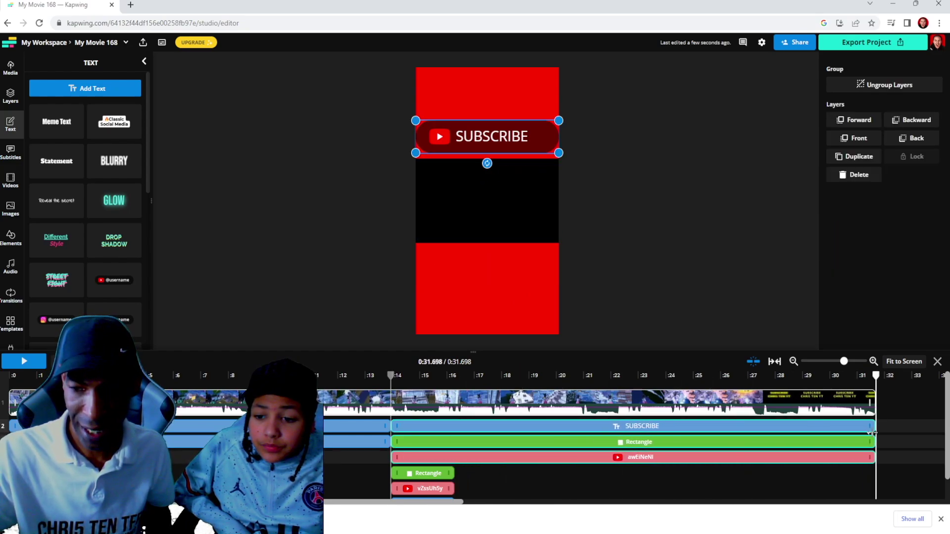
click(450, 473)
click(459, 459)
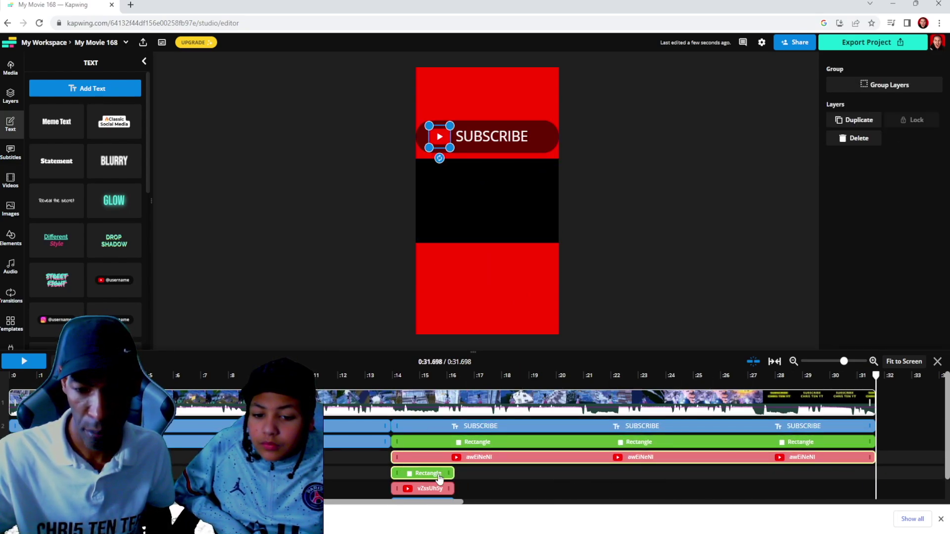
drag(448, 473, 678, 473)
scroll(415, 465, right, 5)
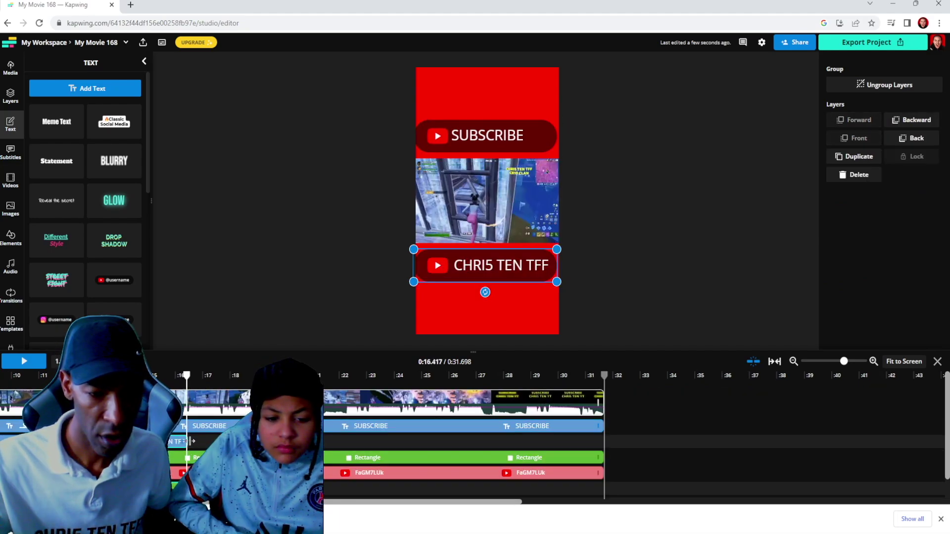
drag(415, 465, 596, 464)
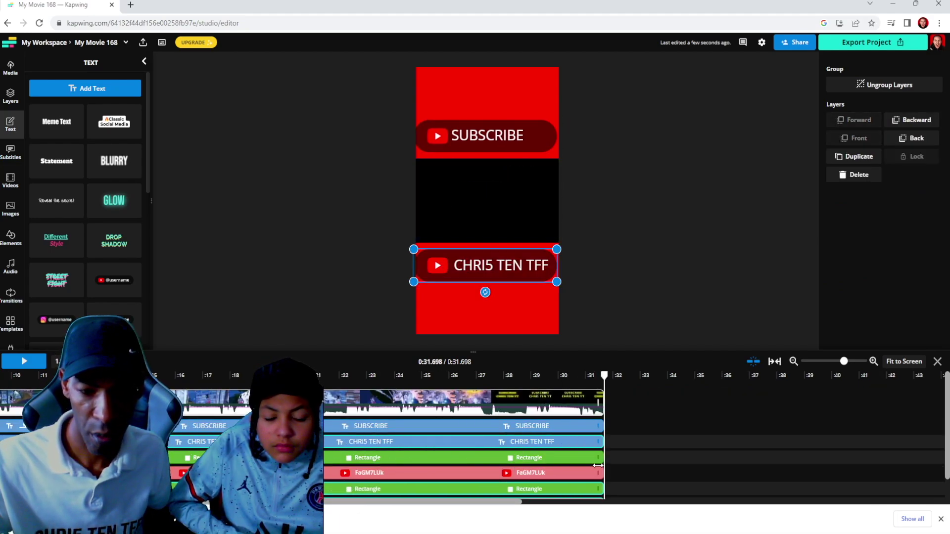
drag(946, 425, 947, 460)
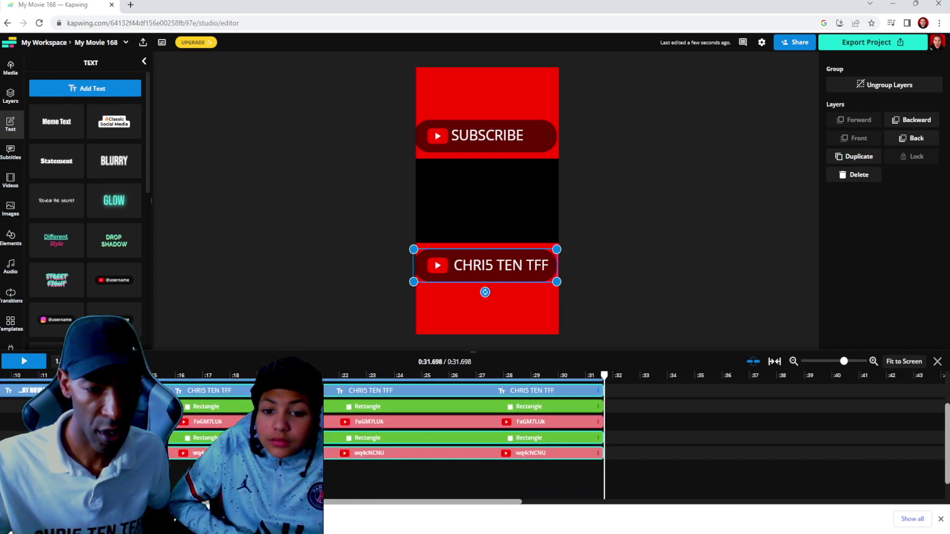
- Preview the start of the badge section and nudge the SUBSCRIBE badge back into horizontal alignment above the video
drag(603, 372, 79, 375)
click(26, 362)
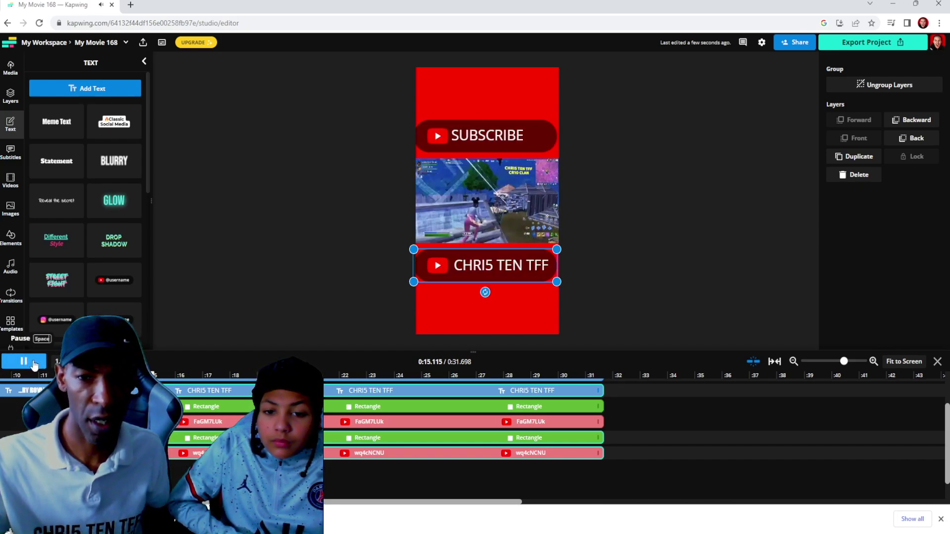
click(33, 364)
drag(458, 135, 459, 137)
click(277, 183)
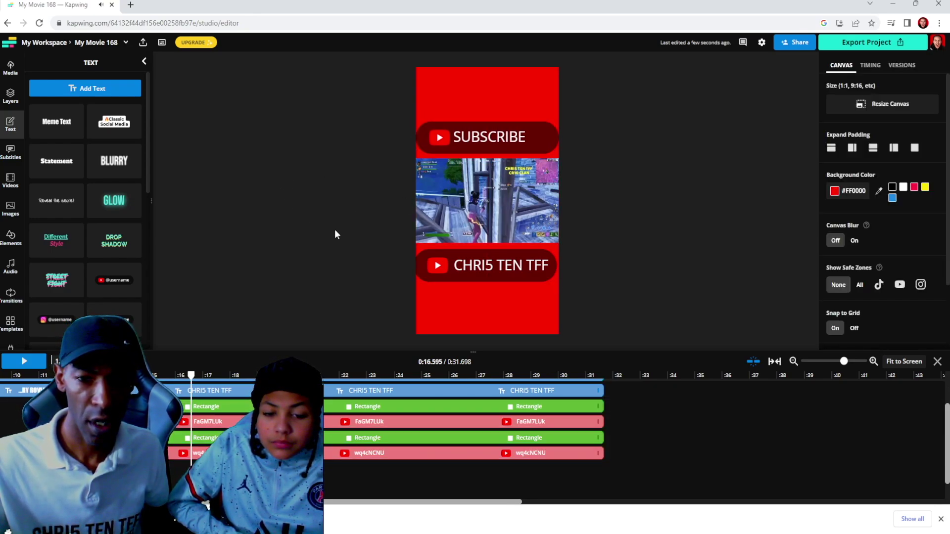
- Play through the badge section and jump back to about 9.5 seconds to check the captions
click(39, 367)
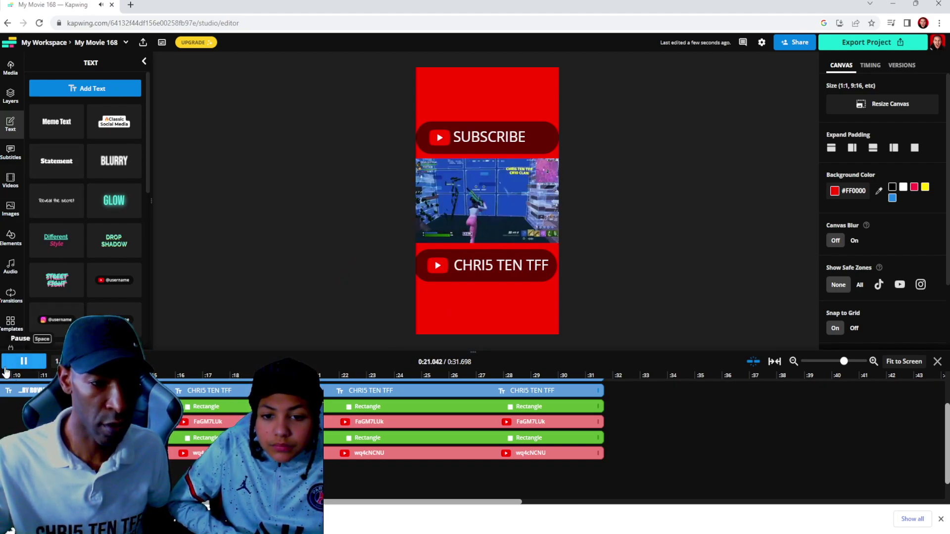
key(space)
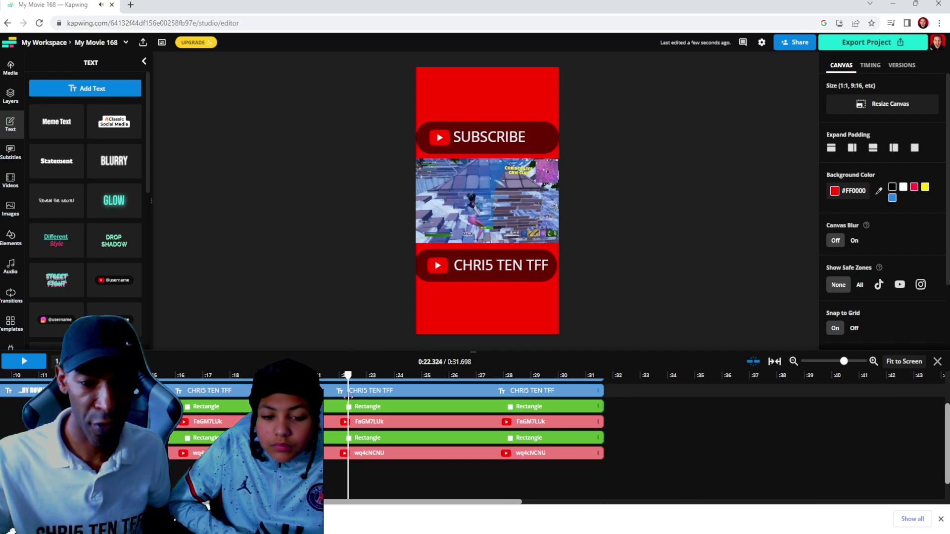
click(3, 376)
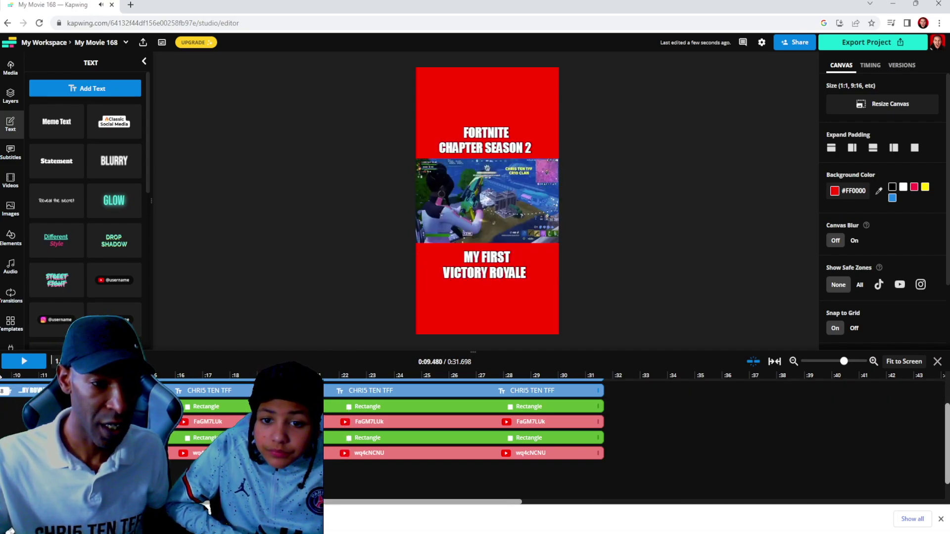
- Export the project as an MP4 with the resolution set to Auto
click(871, 43)
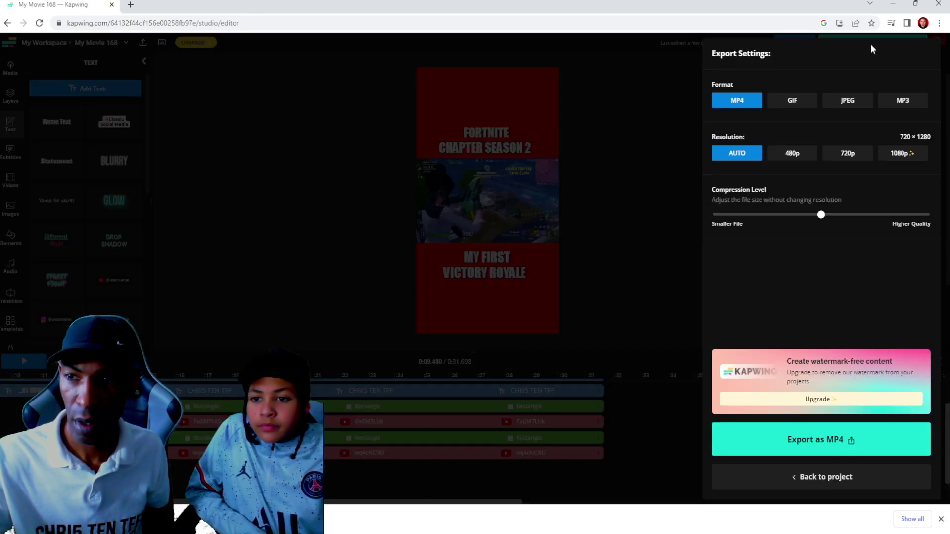
click(824, 444)
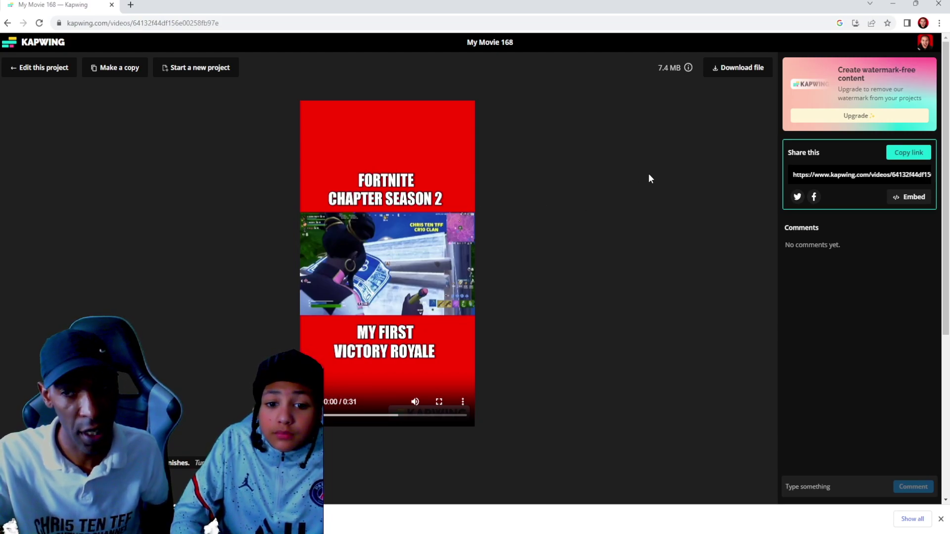
- Download the exported video file and open youtube.com in a new browser tab
click(730, 74)
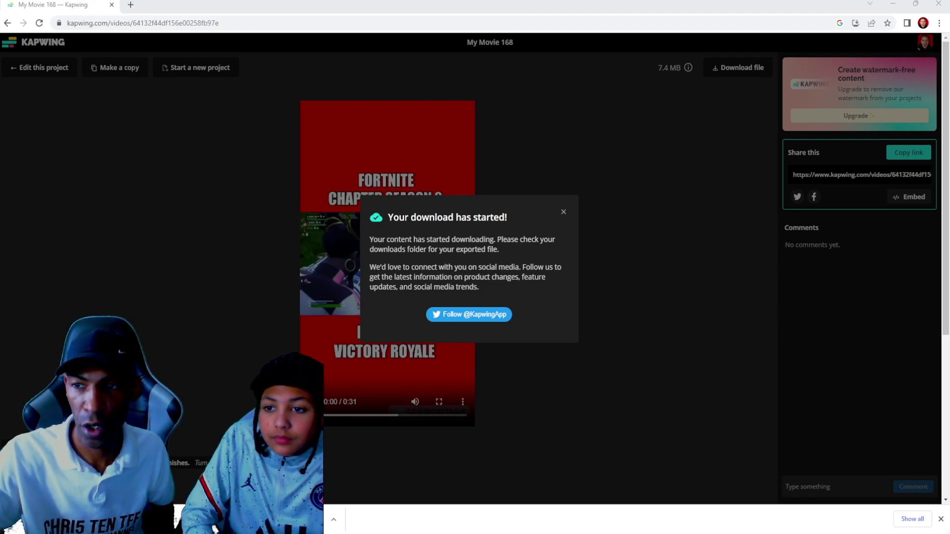
click(131, 5)
text(you)
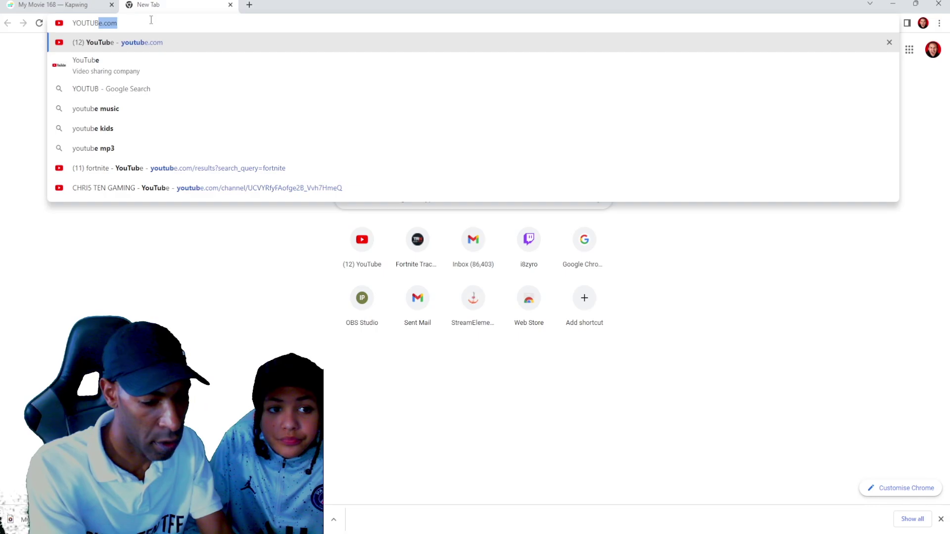
key(Return)
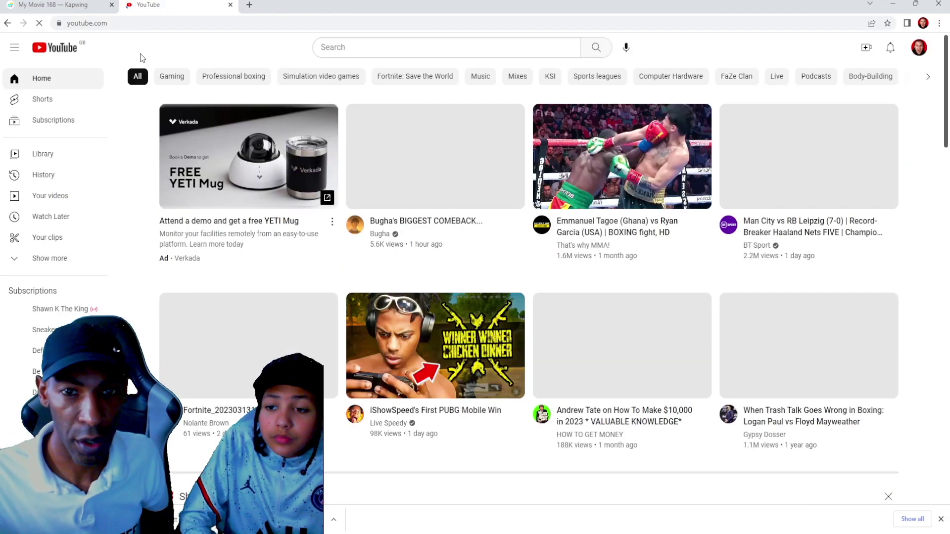
- Upload My_Movie_168.mp4 to the YouTube channel and close the upload details, leaving the video as a draft
click(867, 54)
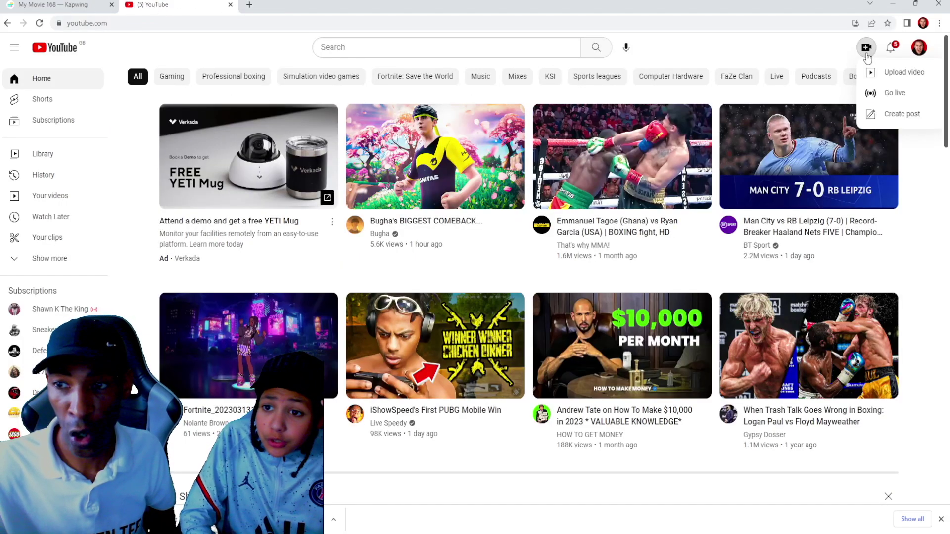
click(898, 72)
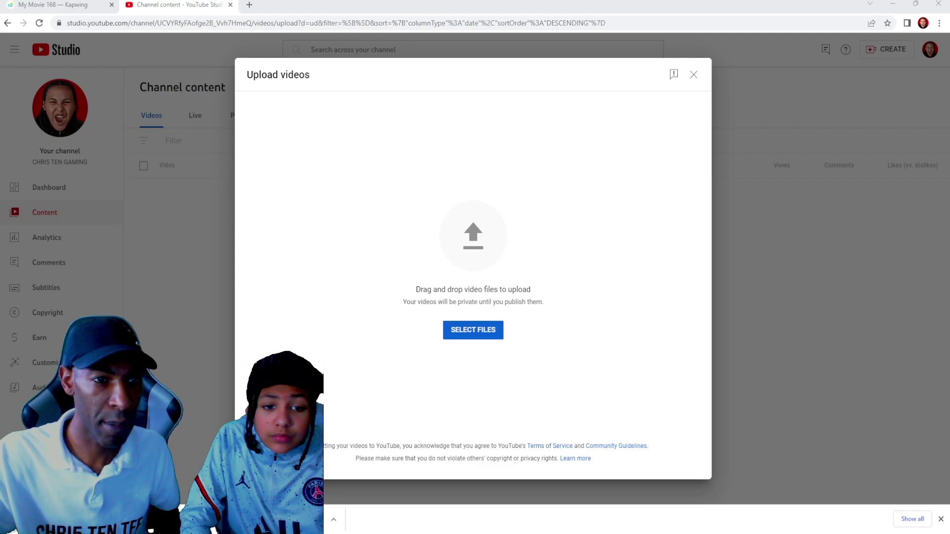
click(544, 284)
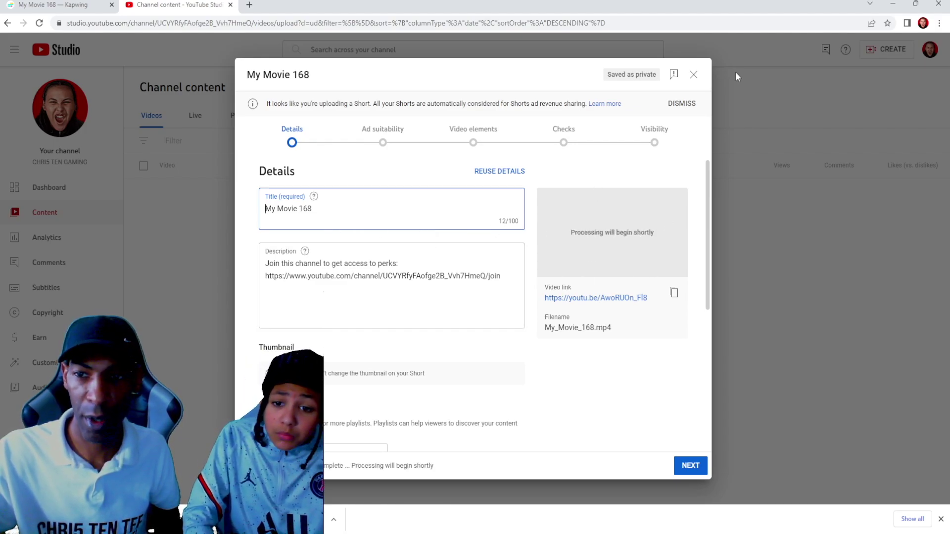
click(694, 76)
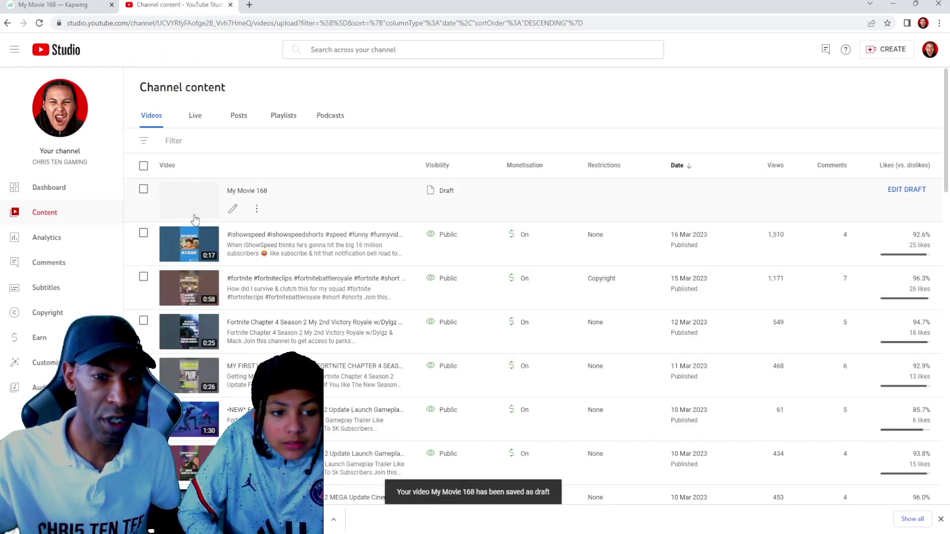
- Permanently delete the My Movie 168 draft from the channel content, acknowledging that deletion can't be undone
click(144, 189)
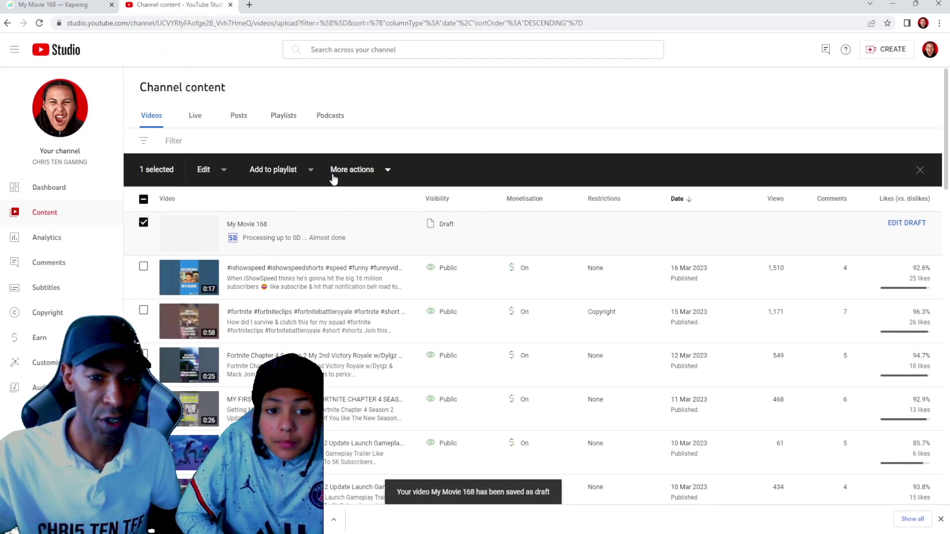
click(388, 170)
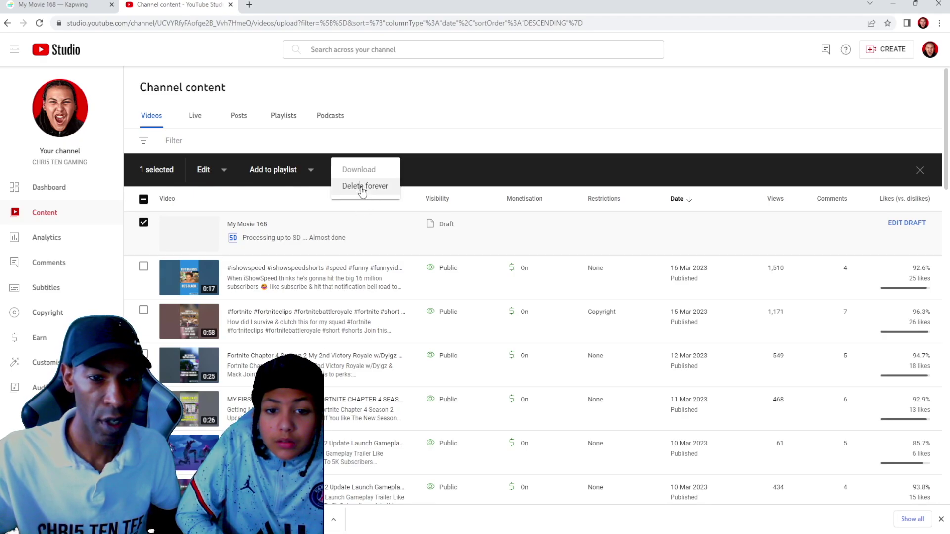
click(363, 187)
click(350, 287)
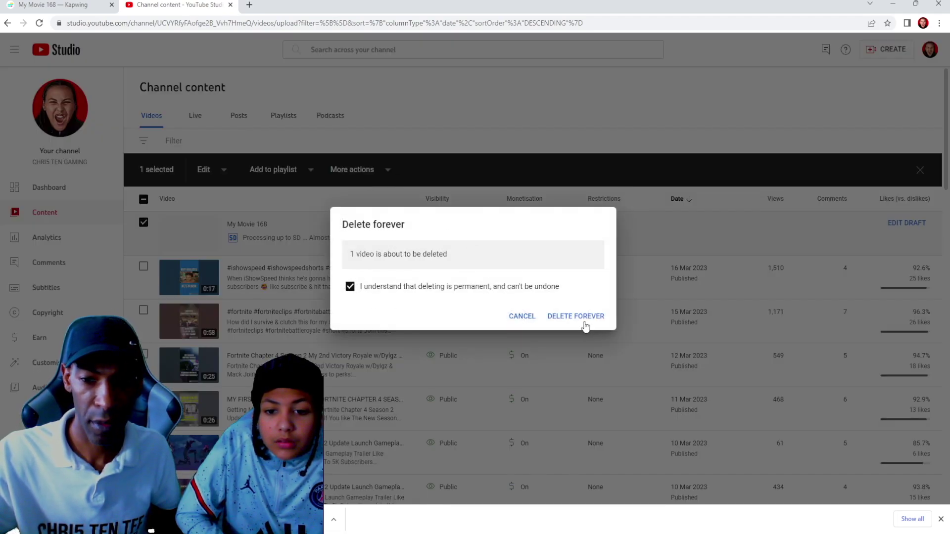
click(579, 316)
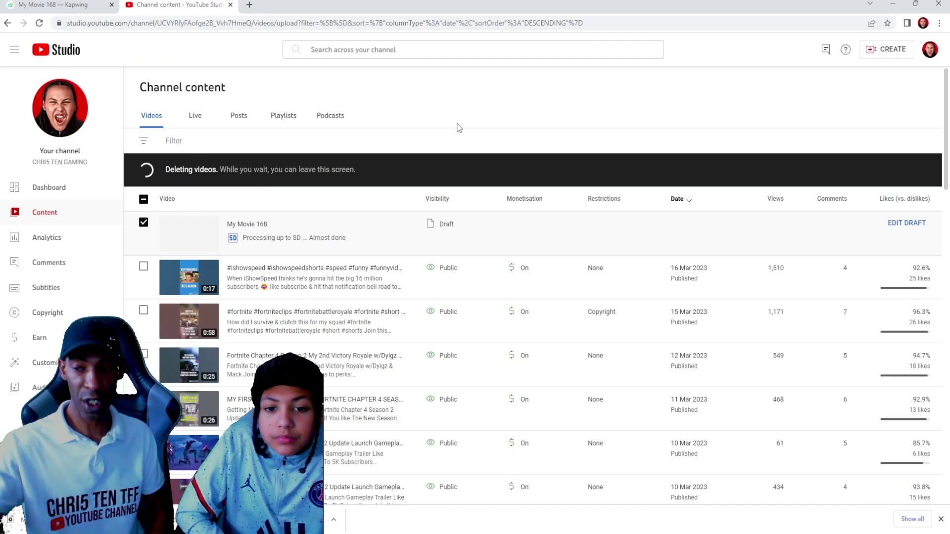